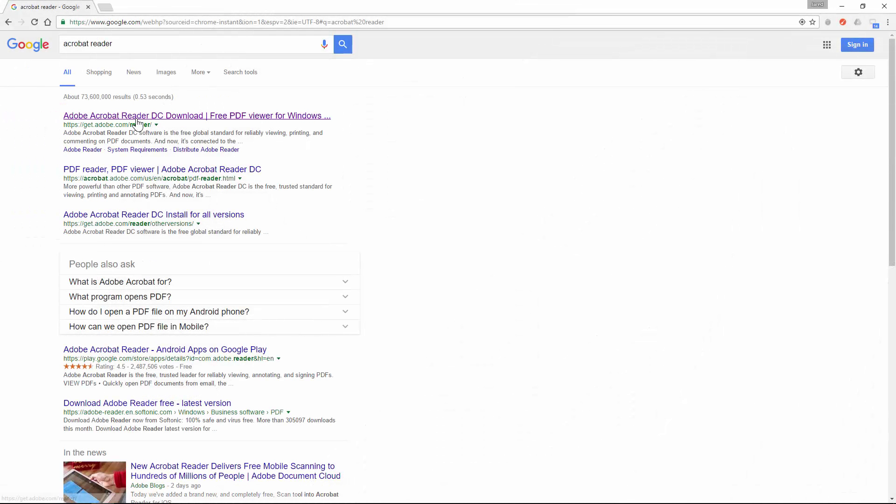
- Download the Reader DC installer from get.adobe.com to the Desktop, declining the McAfee and True Key offers
{"action": "left_click", "coordinate": [138, 122]}
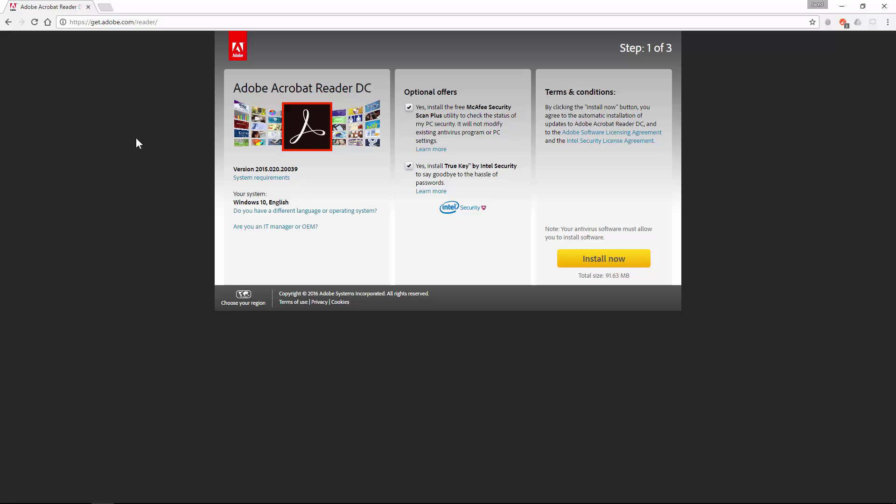
{"action": "left_click", "coordinate": [408, 107]}
{"action": "left_click", "coordinate": [408, 167]}
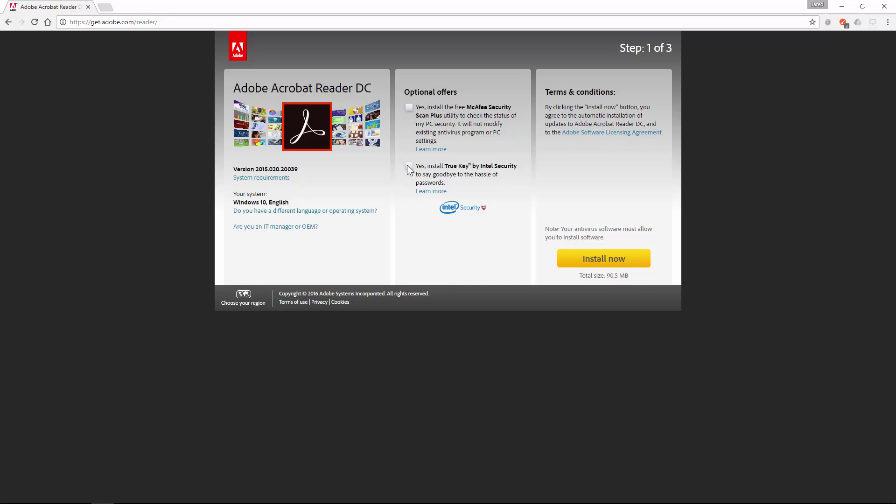
{"action": "left_click", "coordinate": [609, 258]}
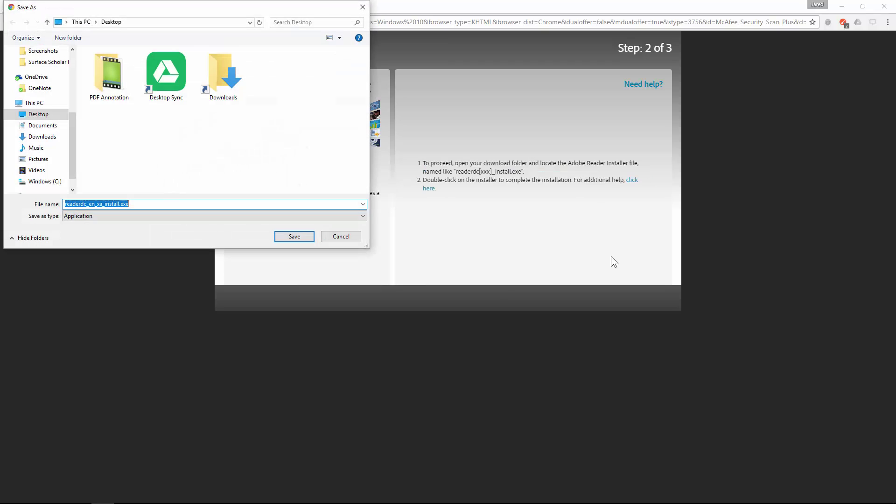
{"action": "left_click", "coordinate": [303, 240]}
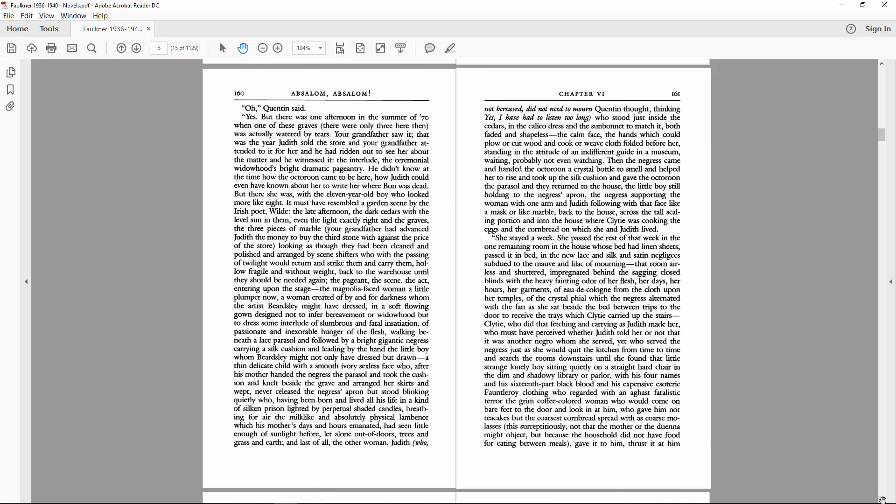
- Scroll down through the highlighted pages of chapters VI and VII of the Faulkner PDF
{"action": "scroll", "coordinate": [456, 280], "scroll_direction": "down", "scroll_amount": 10}
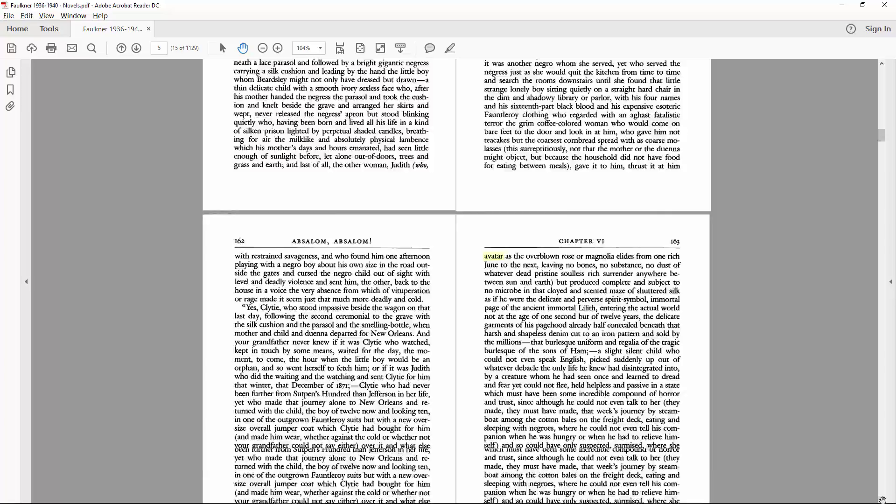
{"action": "scroll", "coordinate": [882, 499], "scroll_direction": "down", "scroll_amount": 15}
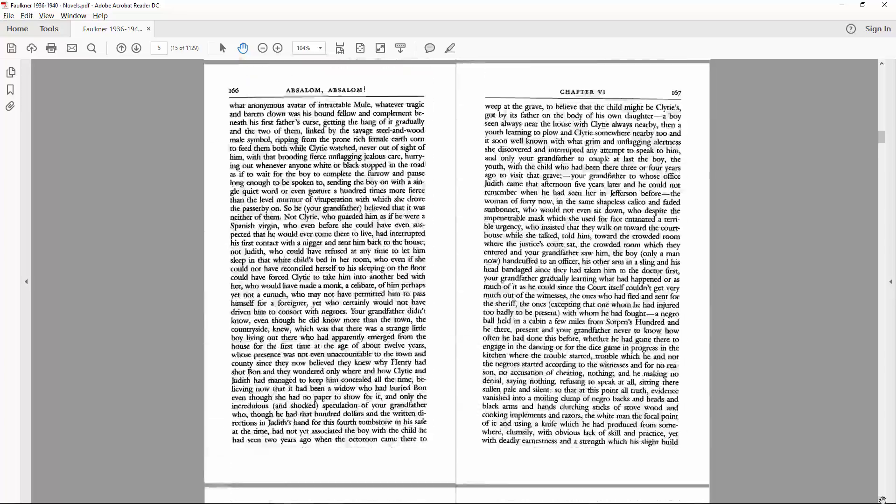
{"action": "scroll", "coordinate": [882, 499], "scroll_direction": "down", "scroll_amount": 15}
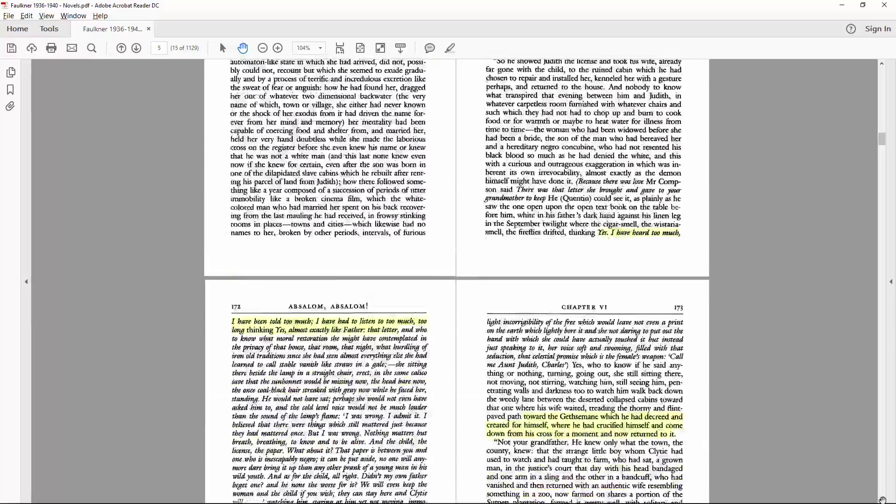
{"action": "scroll", "coordinate": [881, 499], "scroll_direction": "down", "scroll_amount": 15}
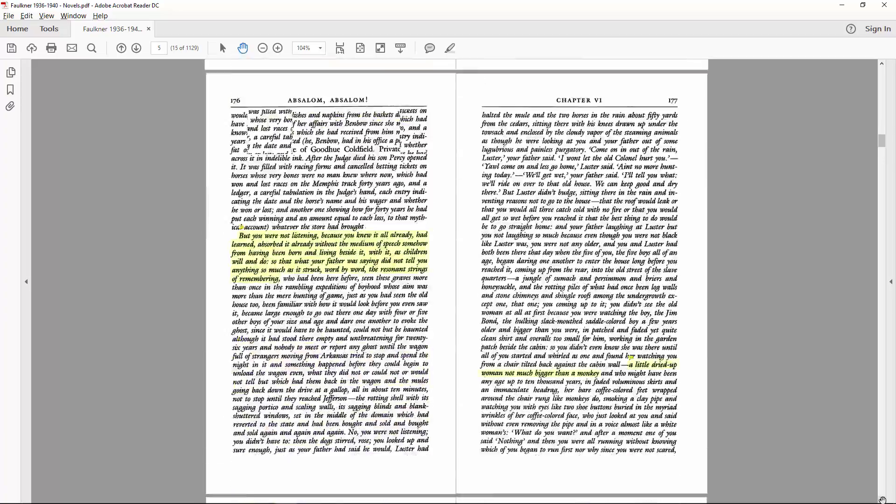
{"action": "scroll", "coordinate": [881, 499], "scroll_direction": "down", "scroll_amount": 15}
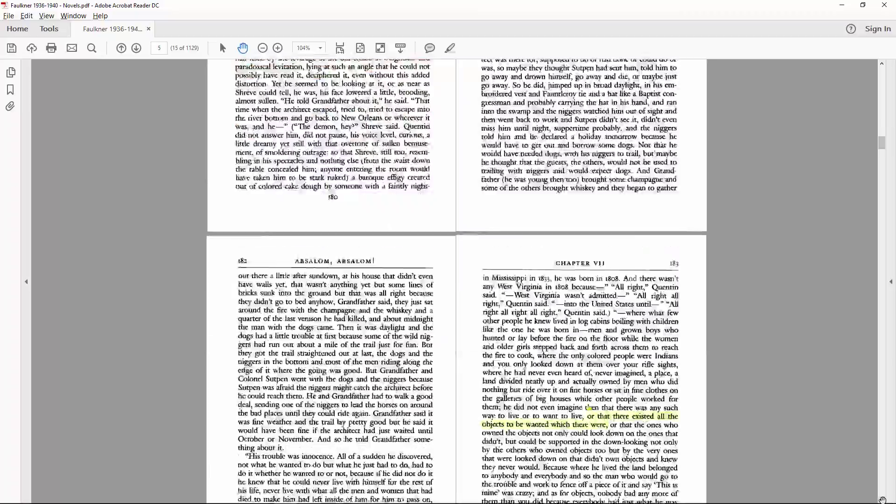
{"action": "scroll", "coordinate": [882, 499], "scroll_direction": "down", "scroll_amount": 15}
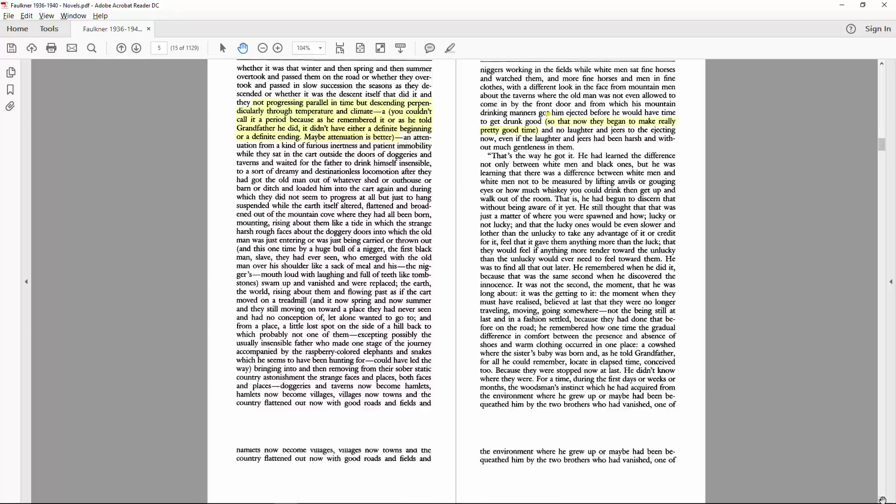
{"action": "scroll", "coordinate": [882, 499], "scroll_direction": "down", "scroll_amount": 15}
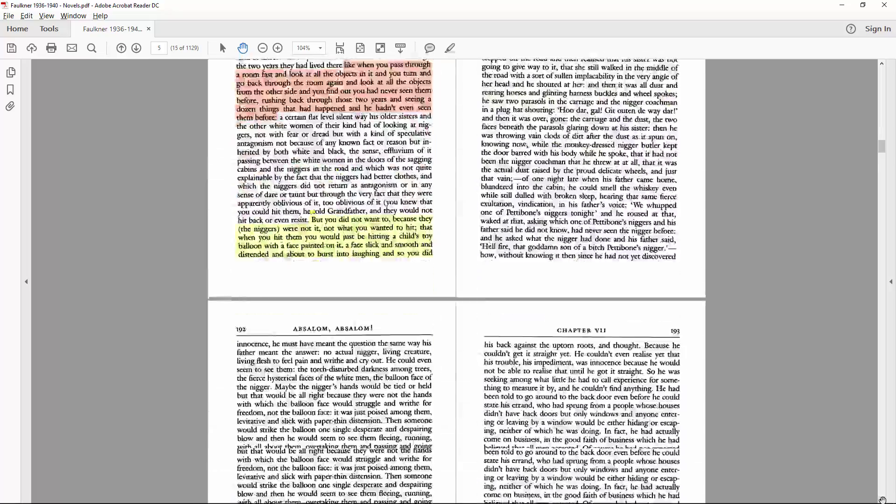
{"action": "scroll", "coordinate": [882, 499], "scroll_direction": "down", "scroll_amount": 15}
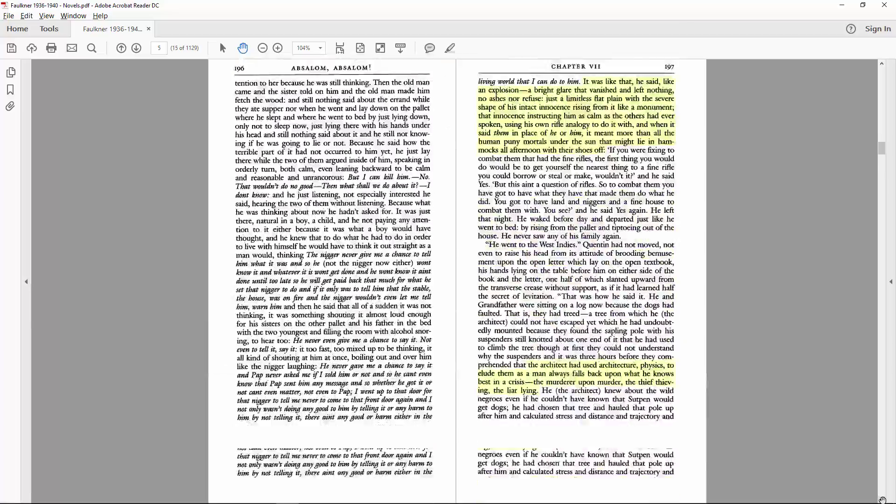
{"action": "scroll", "coordinate": [882, 499], "scroll_direction": "down", "scroll_amount": 15}
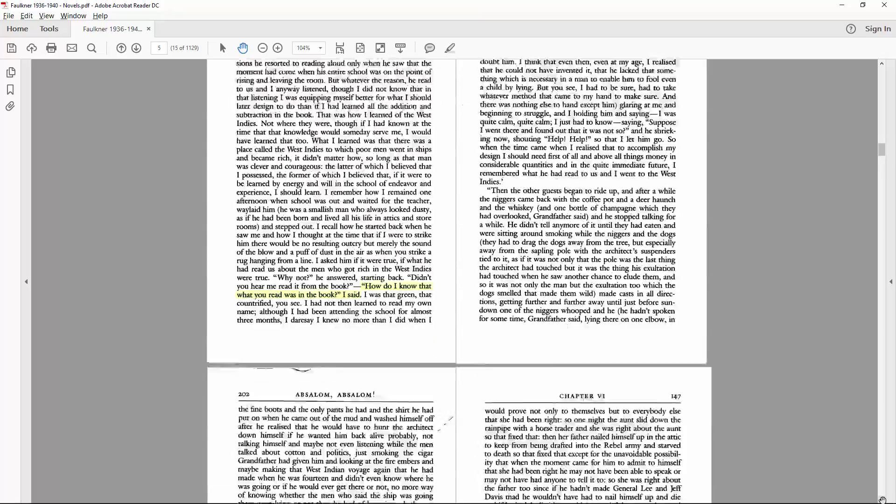
{"action": "scroll", "coordinate": [882, 499], "scroll_direction": "down", "scroll_amount": 15}
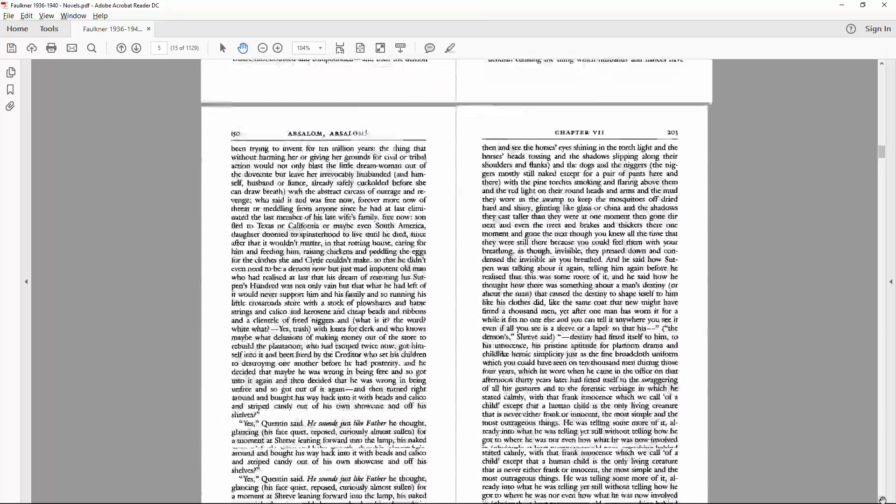
{"action": "scroll", "coordinate": [882, 499], "scroll_direction": "down", "scroll_amount": 15}
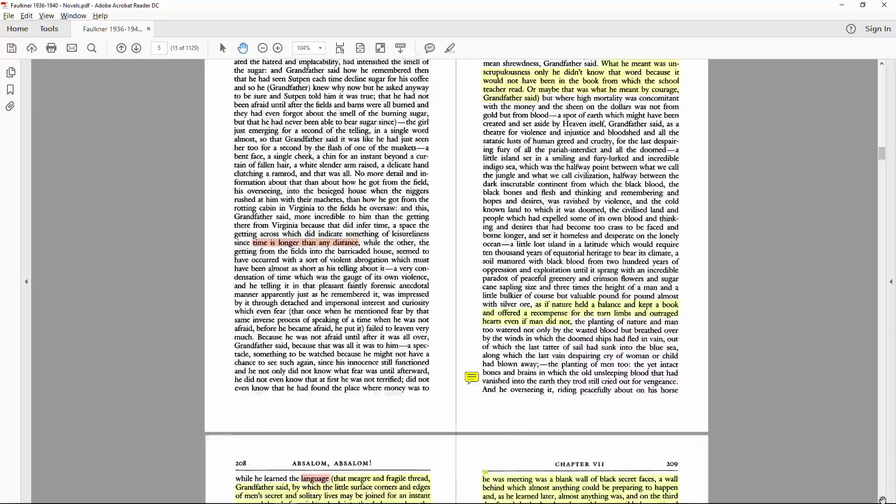
{"action": "scroll", "coordinate": [882, 500], "scroll_direction": "down", "scroll_amount": 15}
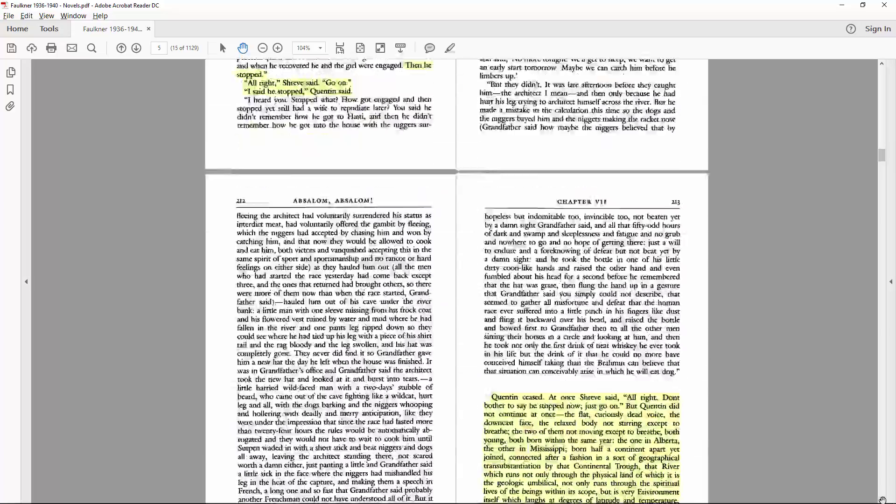
{"action": "scroll", "coordinate": [881, 499], "scroll_direction": "down", "scroll_amount": 15}
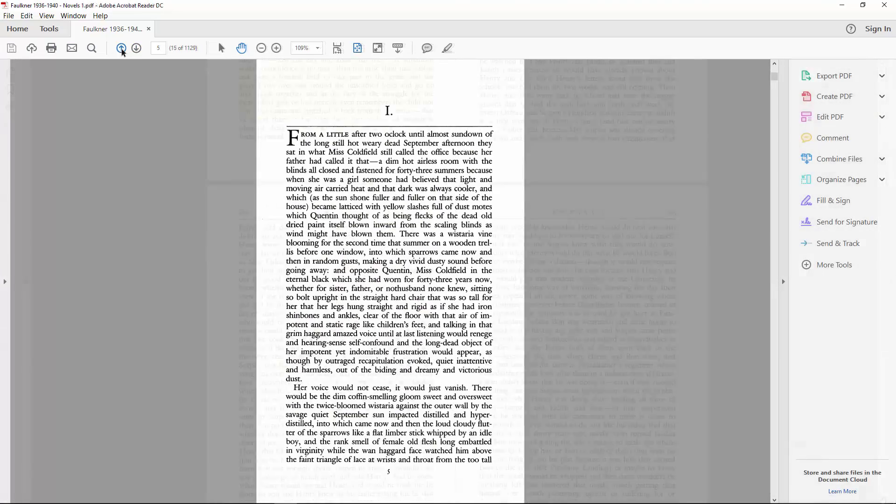
- Open the Comment tool so the commenting toolbar and the empty comments list appear
{"action": "left_click", "coordinate": [140, 49]}
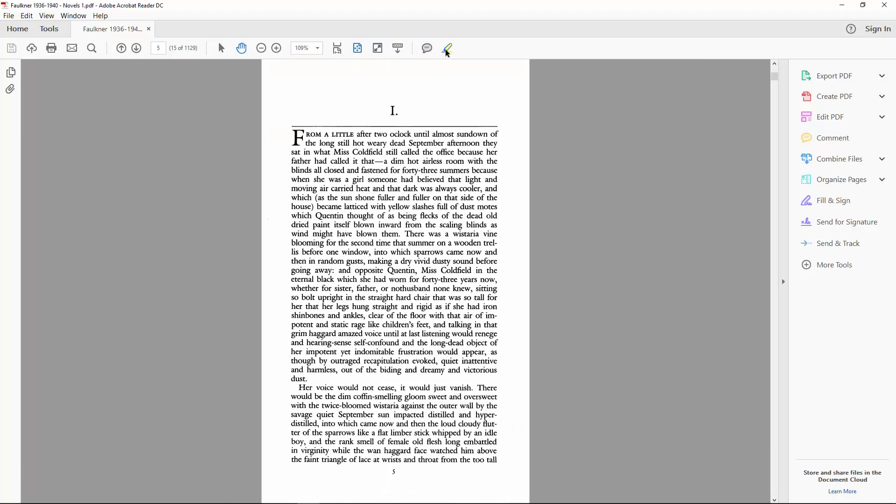
{"action": "left_click", "coordinate": [839, 139]}
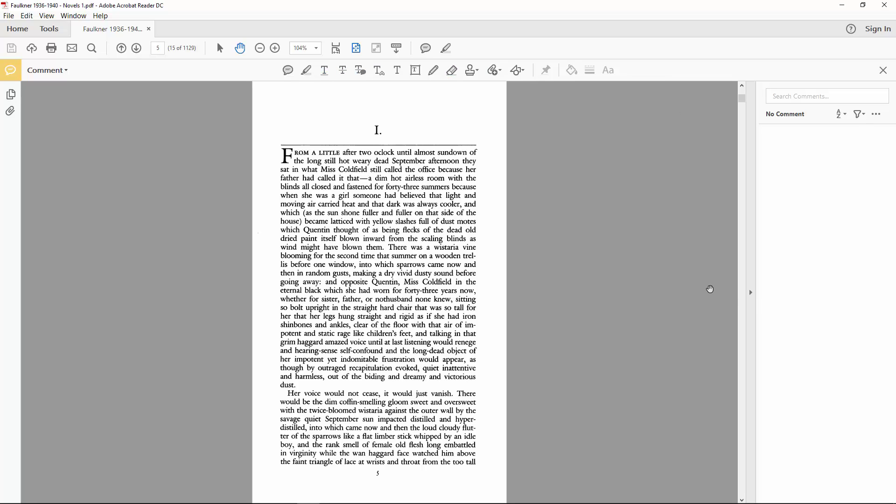
- Snap Reader to the left half beside Acrobat Pro and compare their comment panes
{"action": "left_click", "coordinate": [750, 294]}
{"action": "key", "text": "super+Left"}
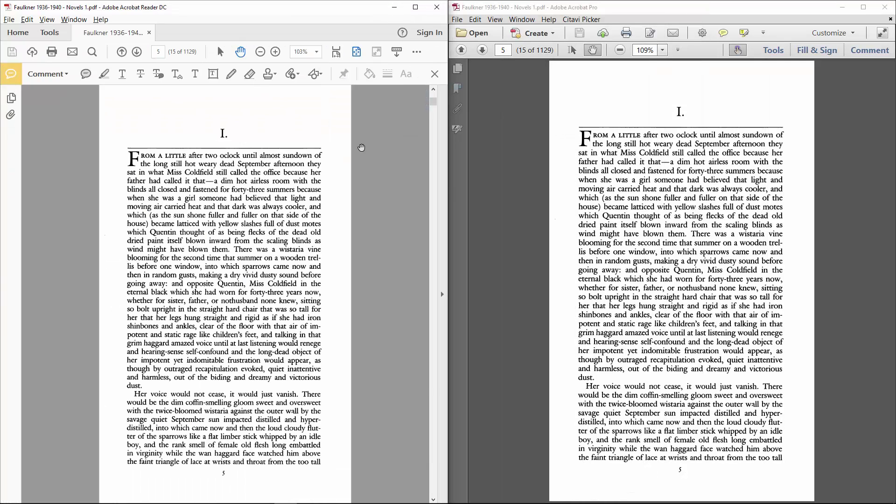
{"action": "left_click", "coordinate": [763, 33]}
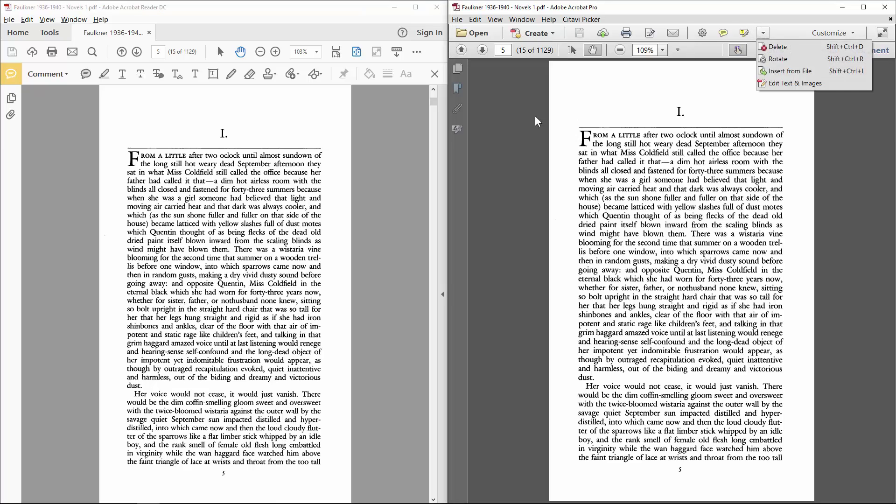
{"action": "left_click", "coordinate": [537, 119]}
{"action": "left_click", "coordinate": [678, 52]}
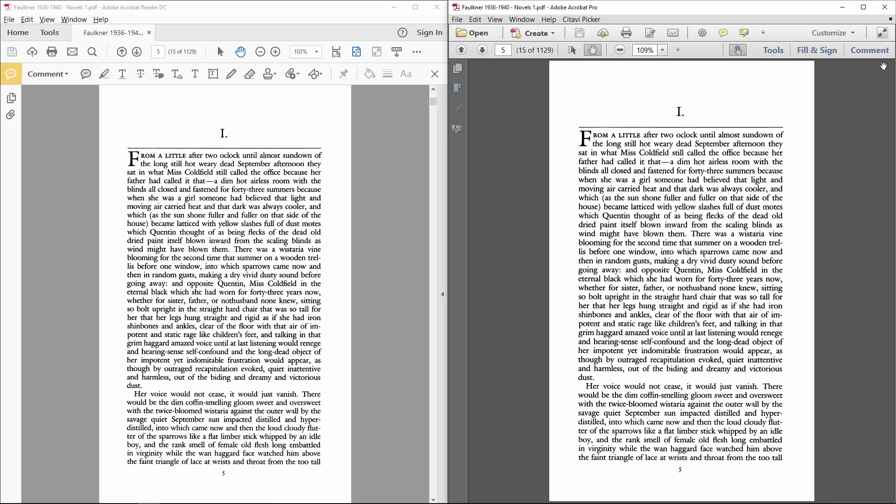
{"action": "left_click", "coordinate": [871, 51]}
{"action": "left_click", "coordinate": [441, 294]}
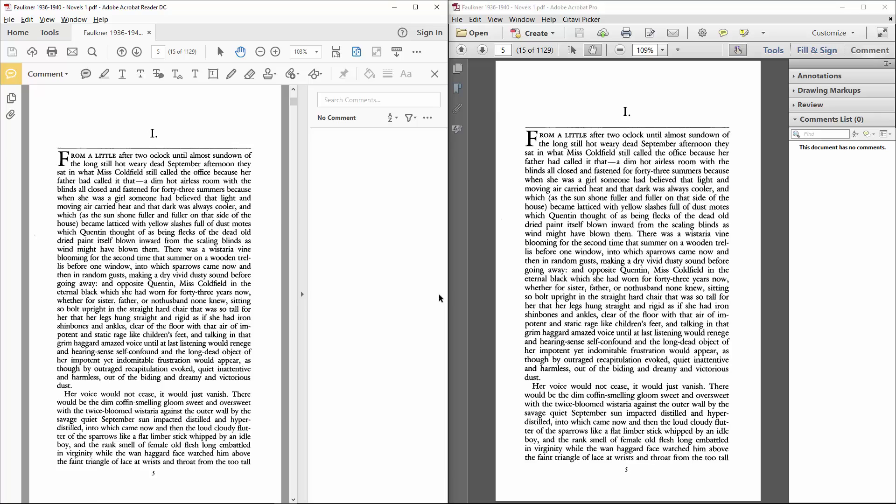
{"action": "left_click", "coordinate": [438, 294]}
{"action": "left_click", "coordinate": [870, 50]}
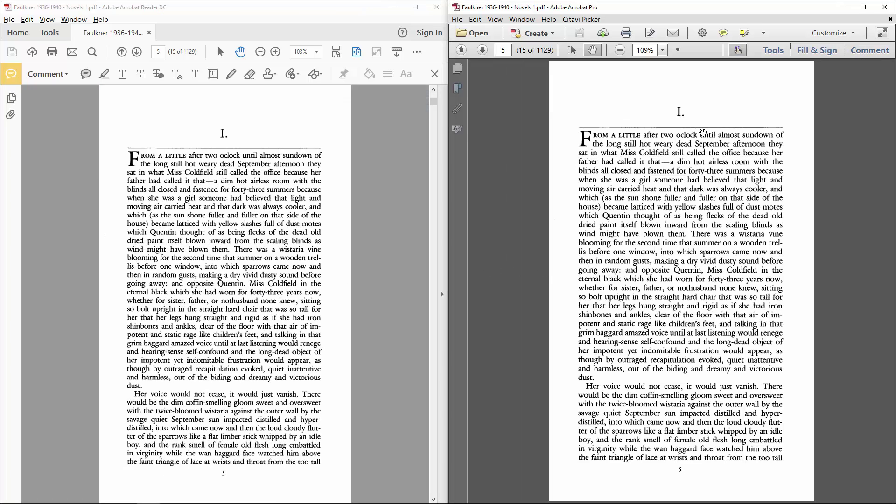
- Bring up the toolbar customisation menus in Reader and Acrobat Pro to find Zoom Value
{"action": "right_click", "coordinate": [368, 51]}
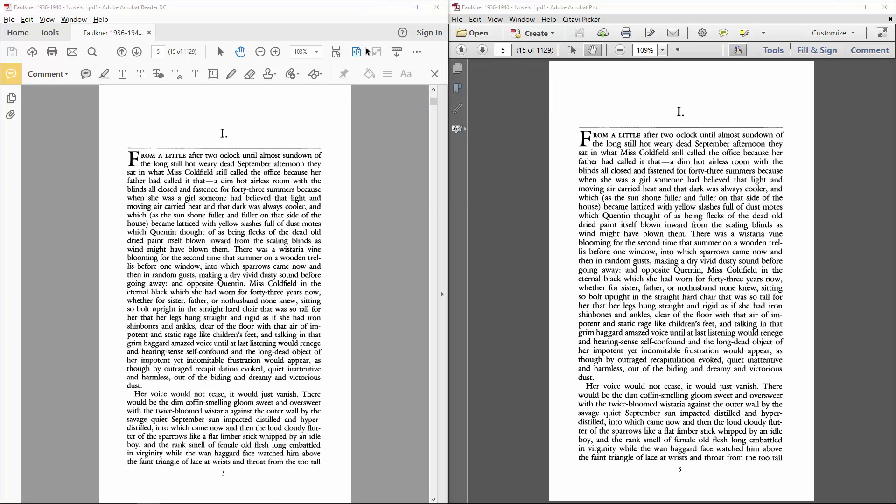
{"action": "mouse_move", "coordinate": [396, 59]}
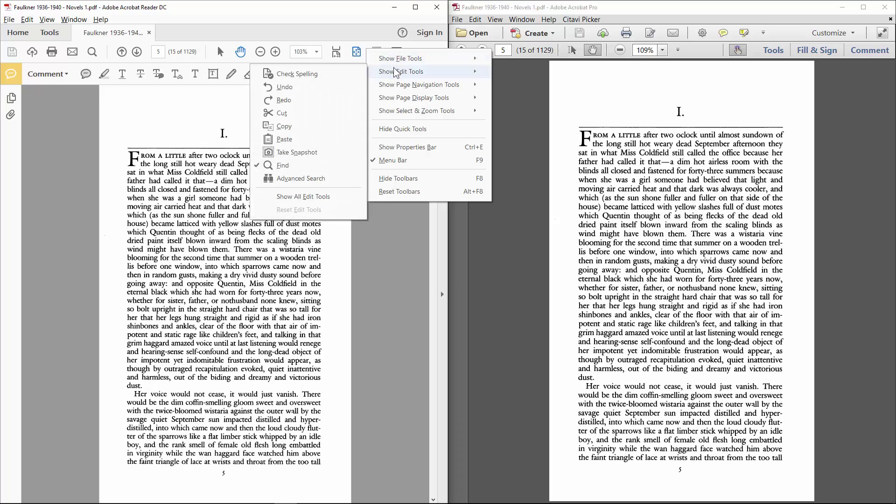
{"action": "mouse_move", "coordinate": [393, 90]}
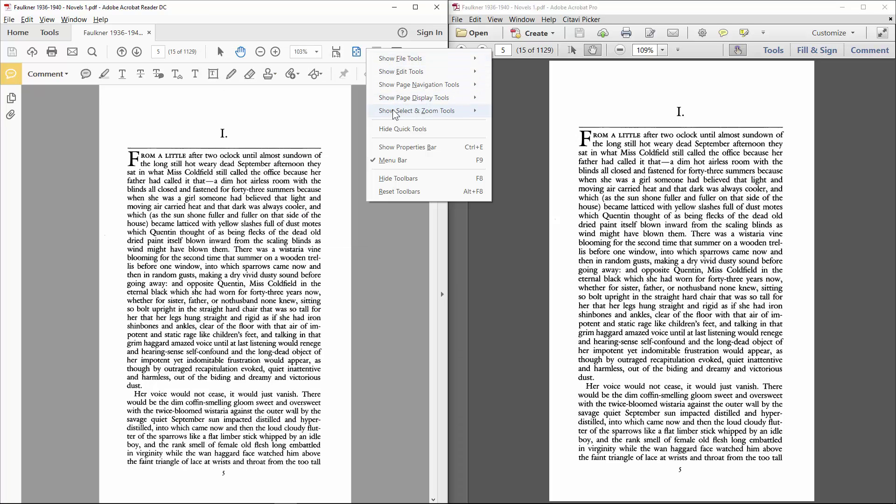
{"action": "left_click", "coordinate": [761, 129]}
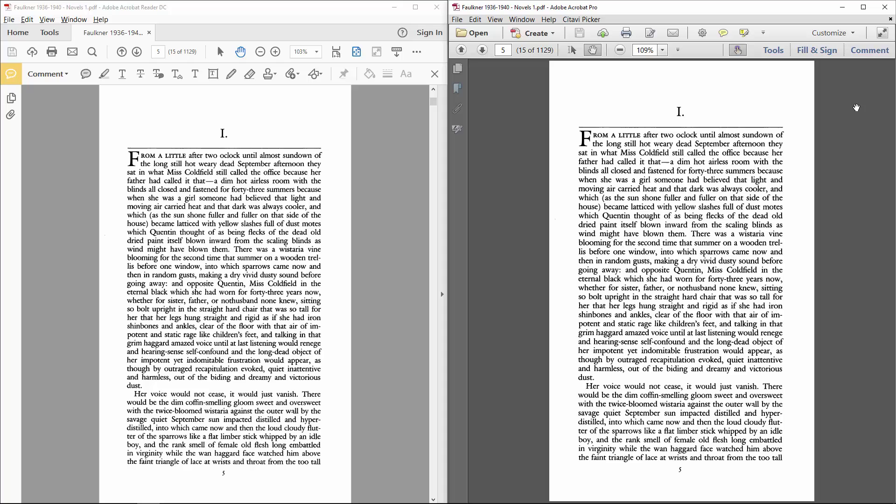
{"action": "right_click", "coordinate": [780, 33]}
{"action": "mouse_move", "coordinate": [804, 49]}
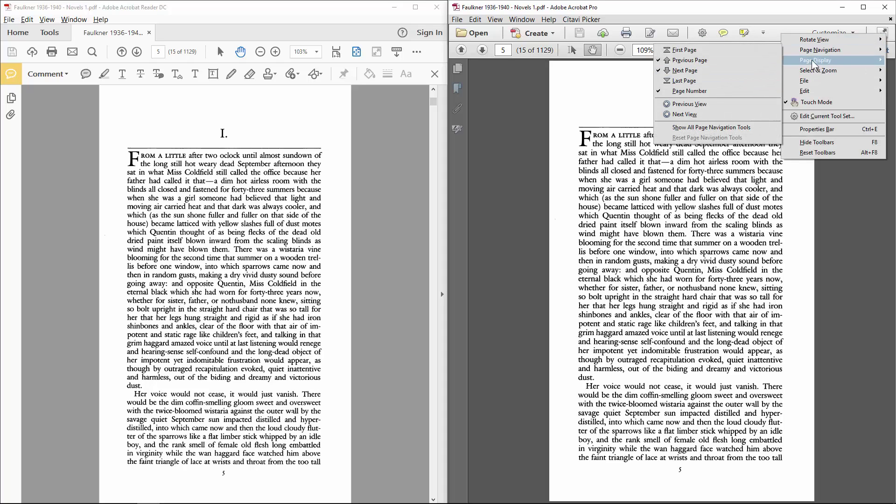
- Hide Zoom Value, Save to Acrobat.com, Print, Add Text or Signature and an editing shortcut from the toolbar
{"action": "mouse_move", "coordinate": [813, 72]}
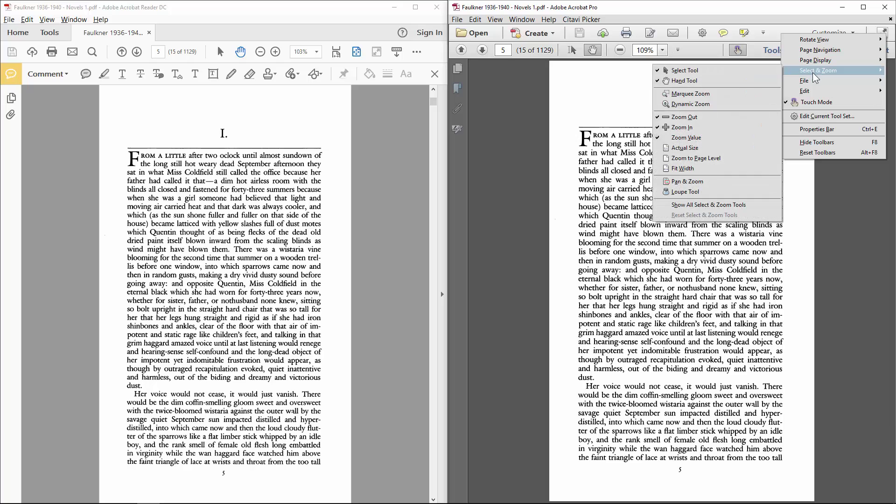
{"action": "left_click", "coordinate": [717, 137]}
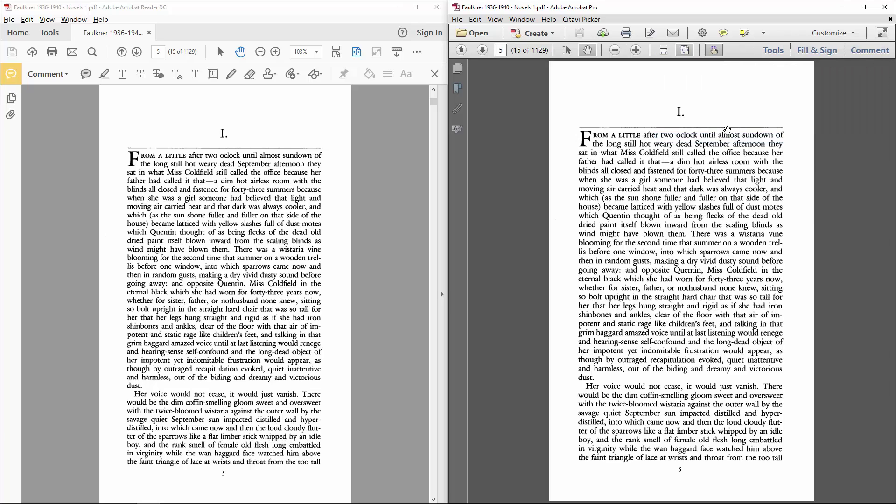
{"action": "right_click", "coordinate": [746, 51]}
{"action": "mouse_move", "coordinate": [780, 99]}
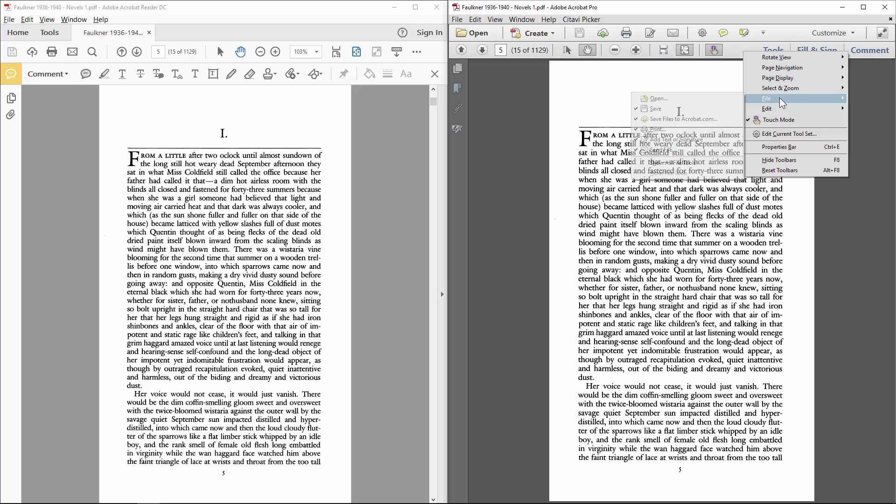
{"action": "left_click", "coordinate": [698, 116]}
{"action": "right_click", "coordinate": [779, 32]}
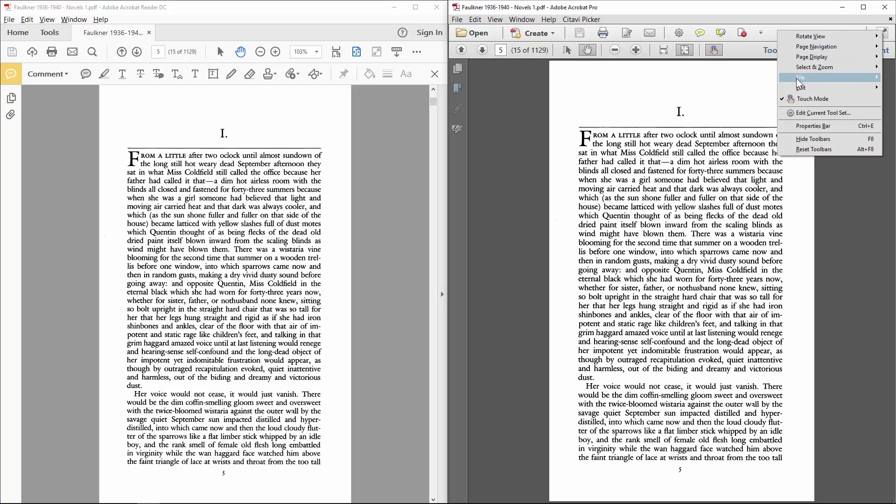
{"action": "mouse_move", "coordinate": [799, 83]}
{"action": "left_click", "coordinate": [700, 108]}
{"action": "right_click", "coordinate": [791, 33]}
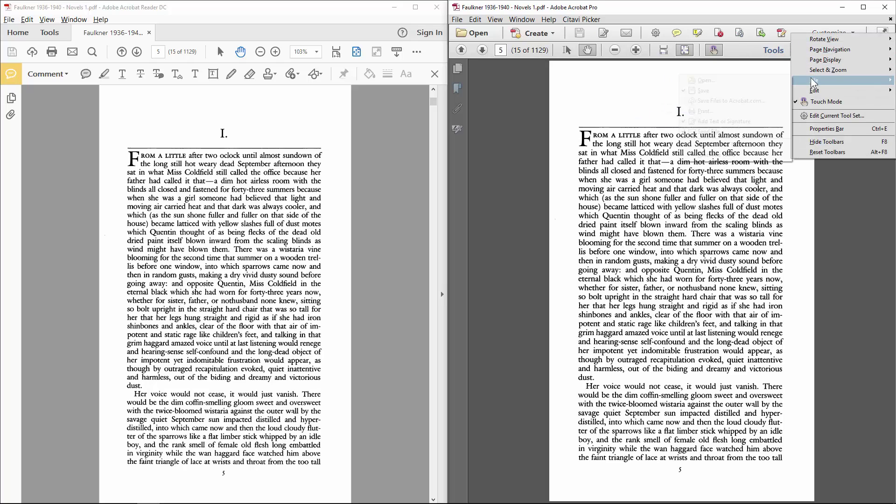
{"action": "left_click", "coordinate": [723, 121]}
{"action": "right_click", "coordinate": [790, 32]}
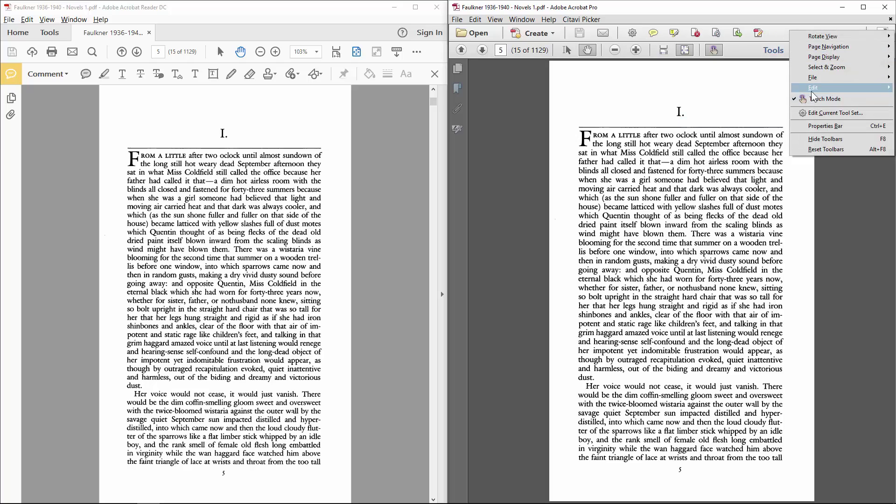
{"action": "left_click", "coordinate": [736, 119]}
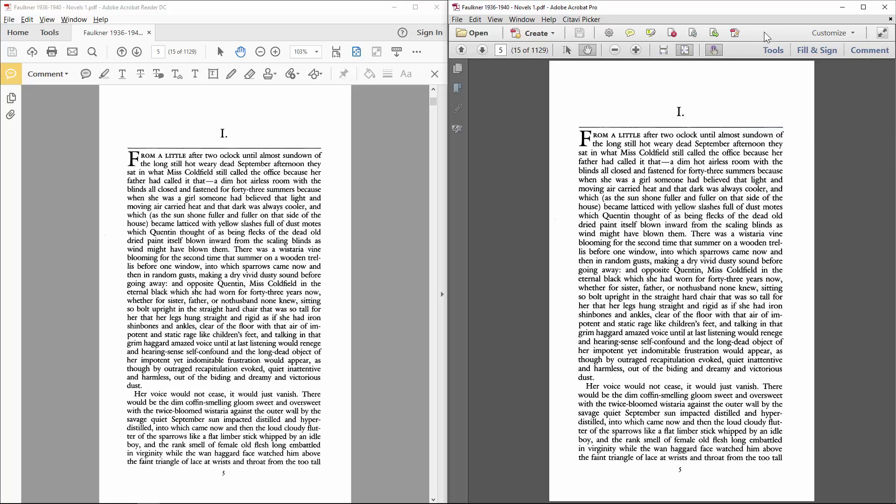
- Edit the current tool set: remove one quick tool, add Text Correction Markup, and save
{"action": "right_click", "coordinate": [763, 32]}
{"action": "left_click", "coordinate": [793, 120]}
{"action": "left_click", "coordinate": [575, 128]}
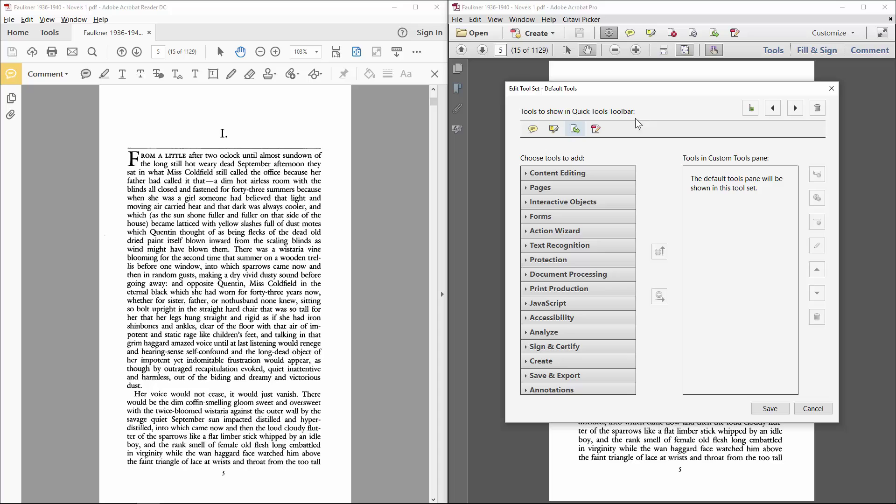
{"action": "left_click", "coordinate": [817, 108]}
{"action": "left_click", "coordinate": [552, 390]}
{"action": "scroll", "coordinate": [578, 280], "scroll_direction": "down", "scroll_amount": 5}
{"action": "left_click", "coordinate": [580, 366]}
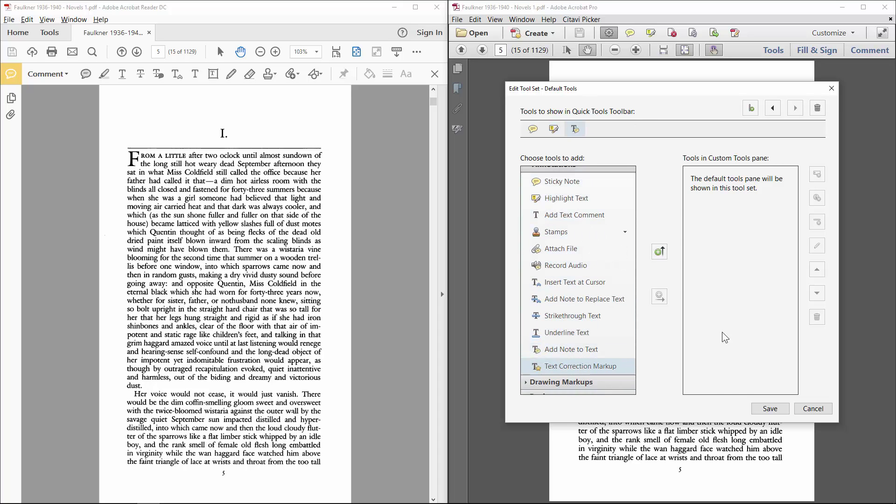
{"action": "key", "text": "Return"}
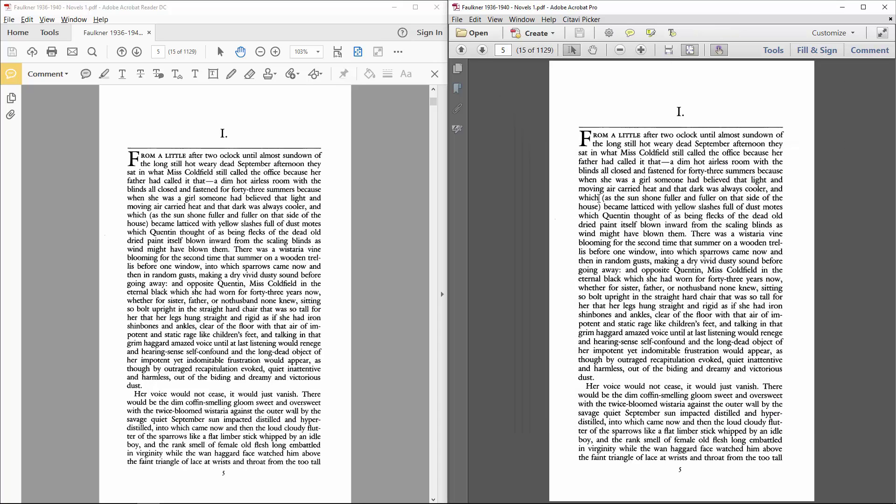
- Open the Bookmarks panel, minimize Reader, maximize Acrobat Pro and scroll to the Contents page
{"action": "left_click", "coordinate": [457, 89]}
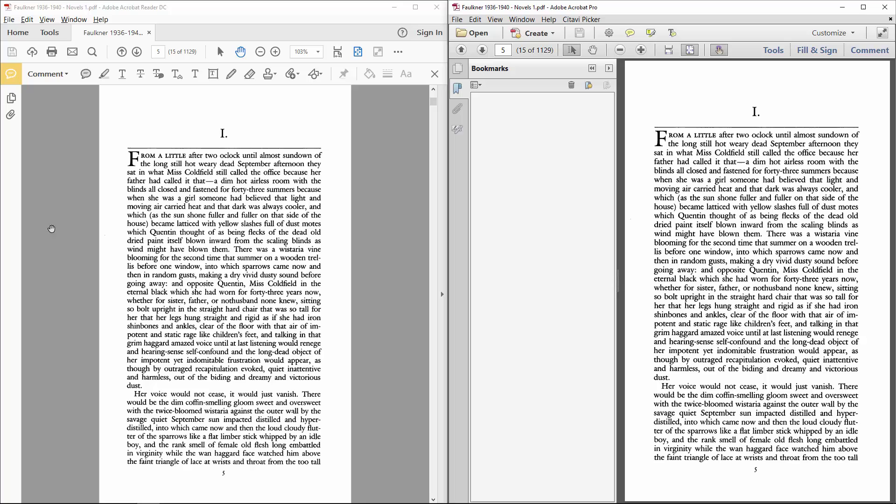
{"action": "right_click", "coordinate": [19, 164]}
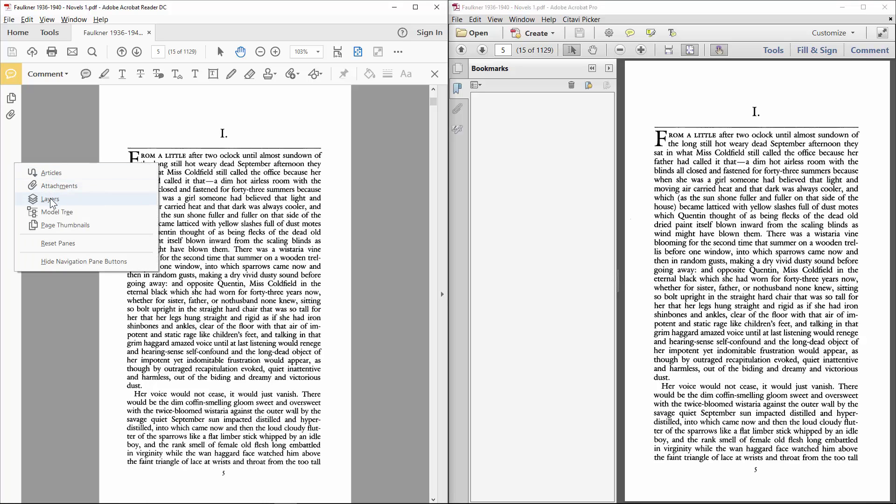
{"action": "left_click", "coordinate": [51, 274]}
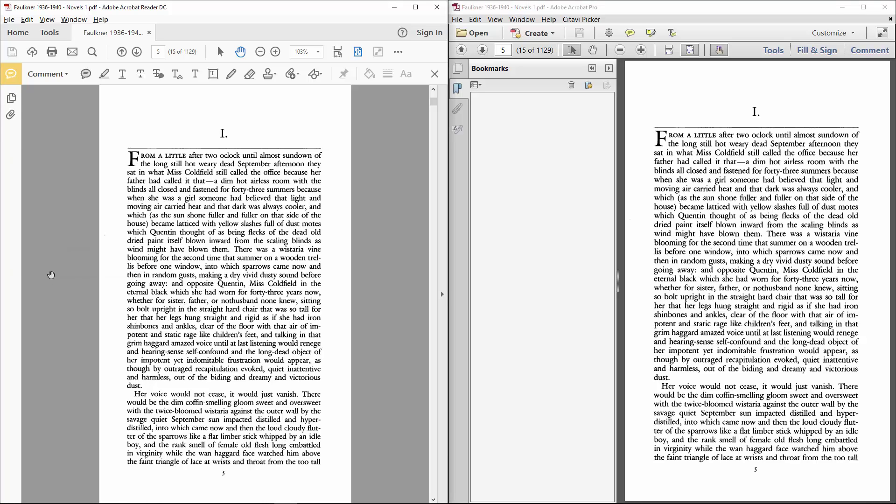
{"action": "left_click", "coordinate": [395, 7]}
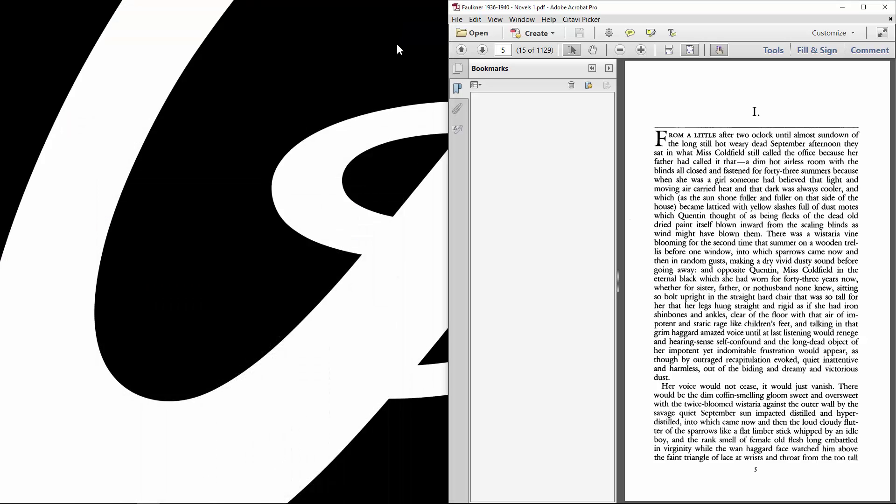
{"action": "left_click", "coordinate": [863, 7]}
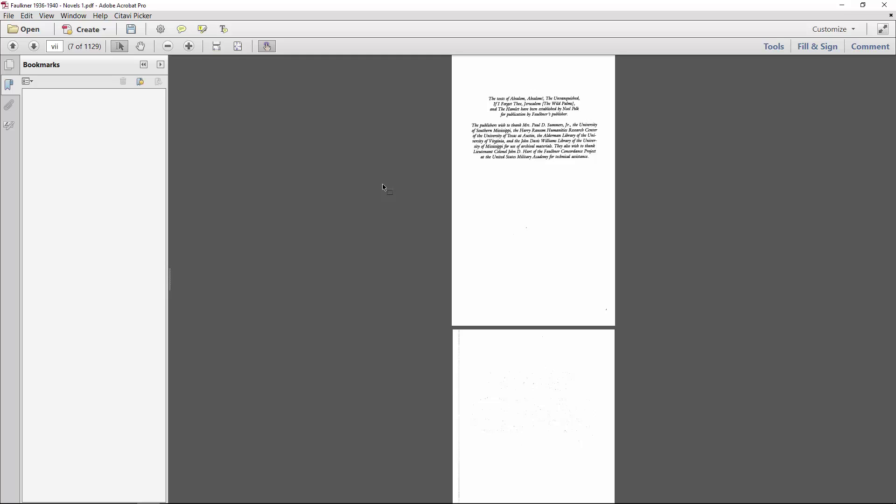
{"action": "scroll", "coordinate": [384, 188], "scroll_direction": "up", "scroll_amount": 20}
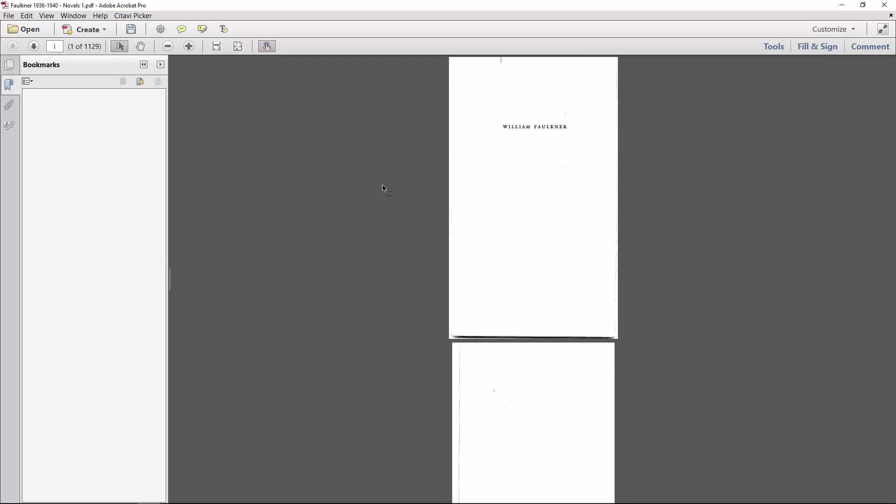
{"action": "scroll", "coordinate": [384, 188], "scroll_direction": "down", "scroll_amount": 12}
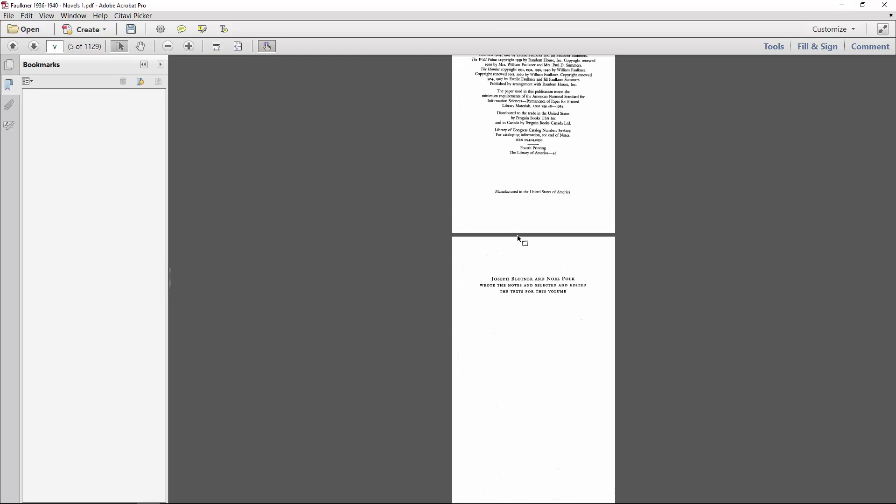
{"action": "scroll", "coordinate": [520, 238], "scroll_direction": "down", "scroll_amount": 12}
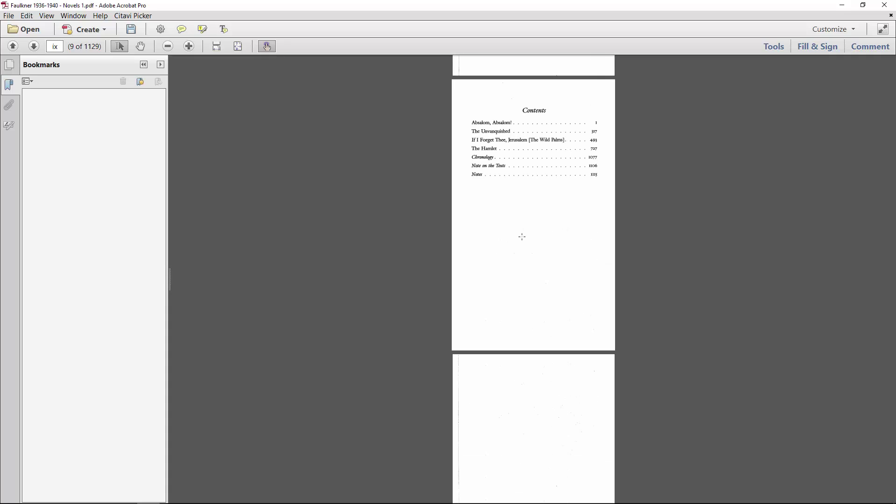
{"action": "scroll", "coordinate": [532, 152], "scroll_direction": "up", "scroll_amount": 5}
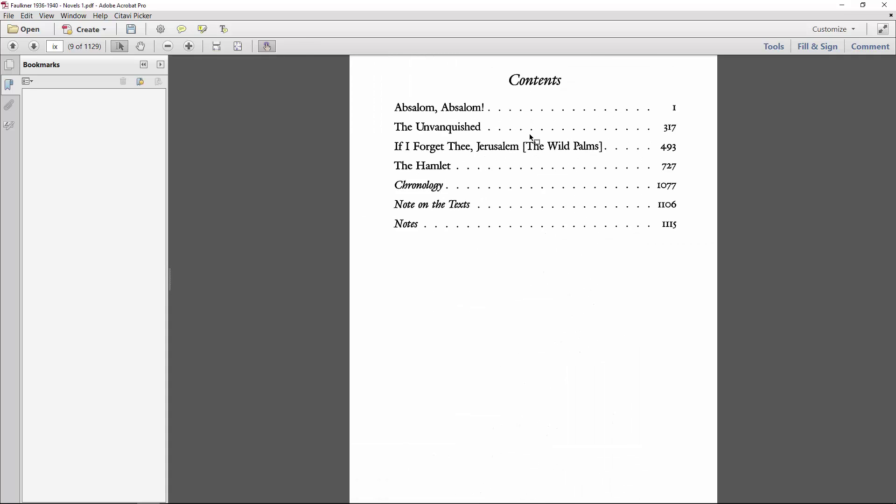
{"action": "scroll", "coordinate": [532, 128], "scroll_direction": "up", "scroll_amount": 2}
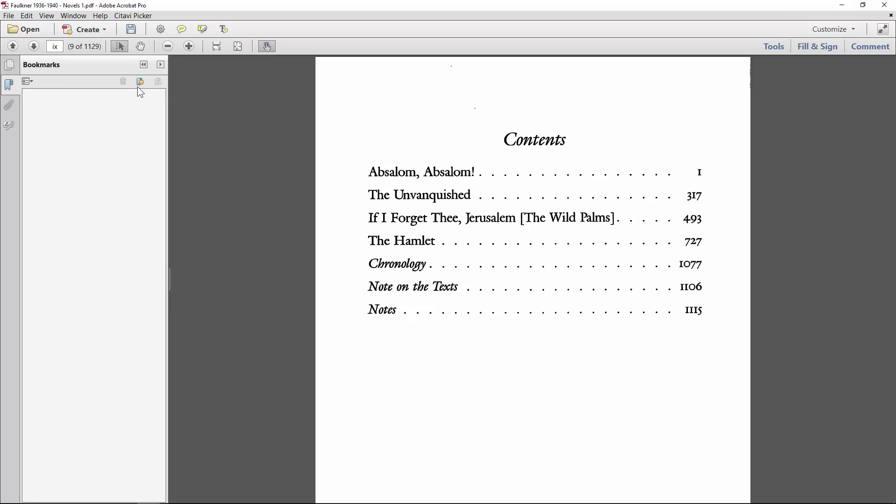
- Add a bookmark named 'Contents' for the Contents page
{"action": "key", "text": "ctrl+b"}
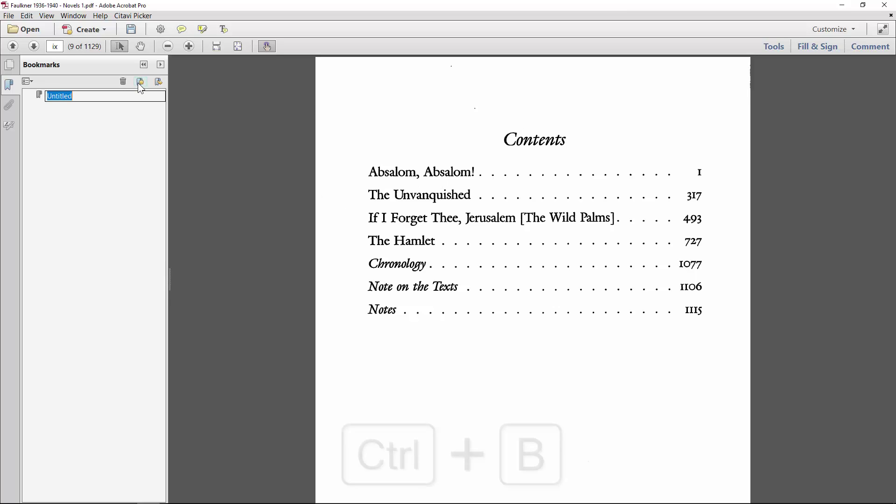
{"action": "type", "text": "Contents"}
{"action": "key", "text": "Return"}
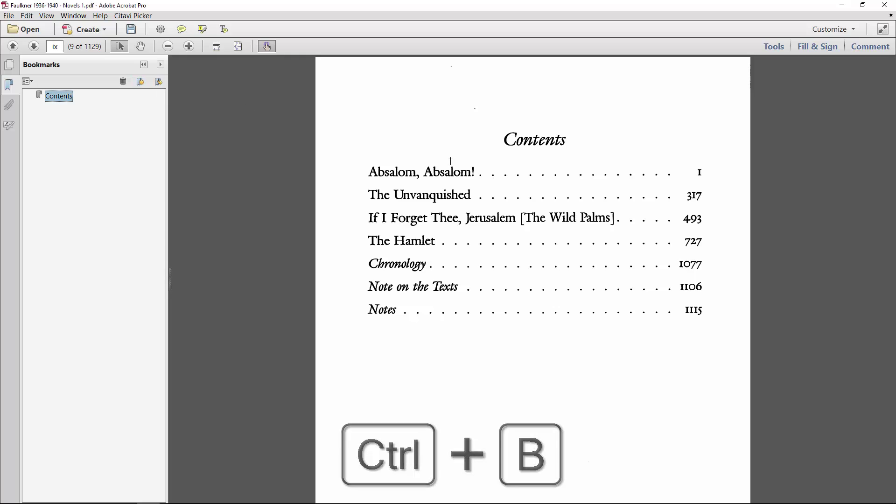
- Add an 'Absalom, Absalom!' bookmark on page 1 and test both bookmarks
{"action": "scroll", "coordinate": [461, 165], "scroll_direction": "down", "scroll_amount": 10}
{"action": "scroll", "coordinate": [463, 164], "scroll_direction": "down", "scroll_amount": 5}
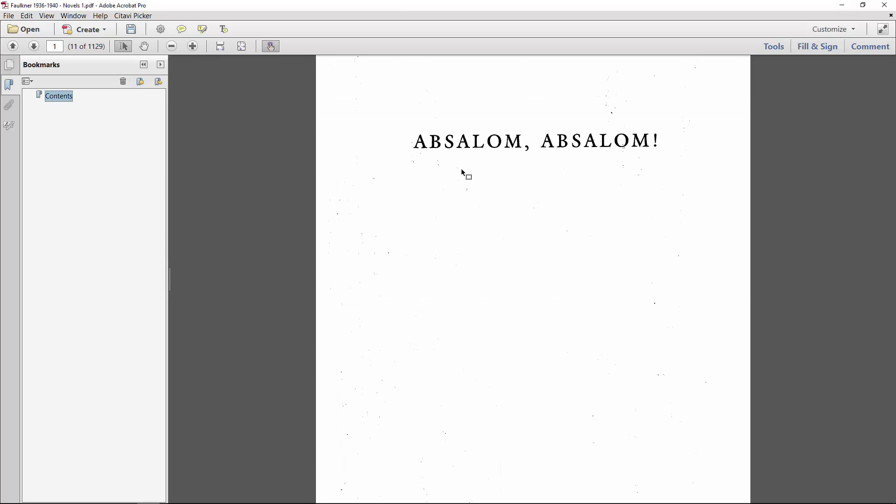
{"action": "key", "text": "ctrl+b"}
{"action": "type", "text": "Absalom, Absalom!"}
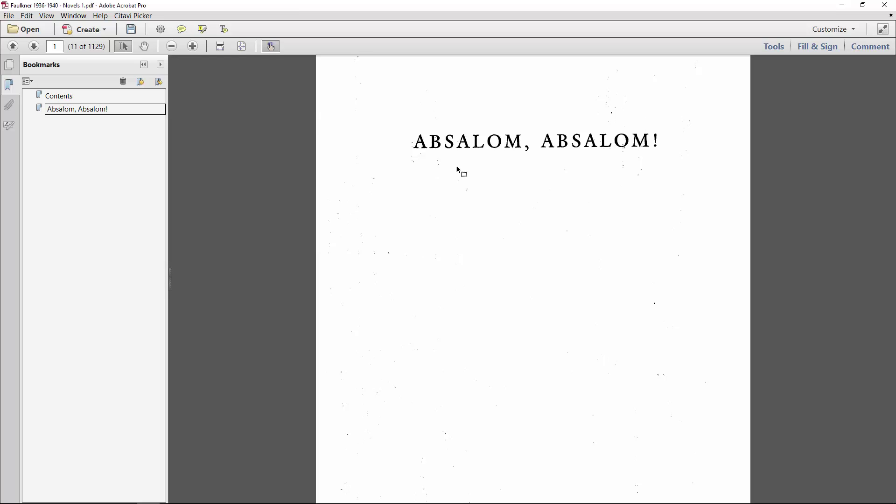
{"action": "key", "text": "Return"}
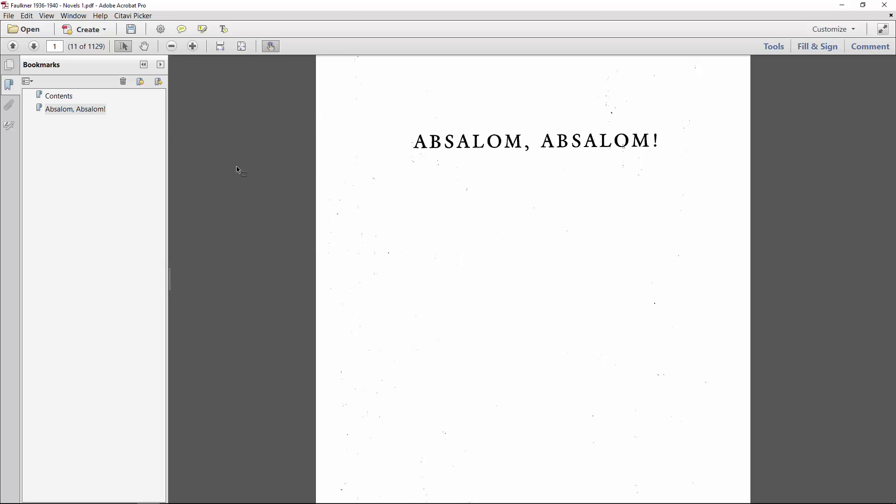
{"action": "left_click", "coordinate": [59, 97]}
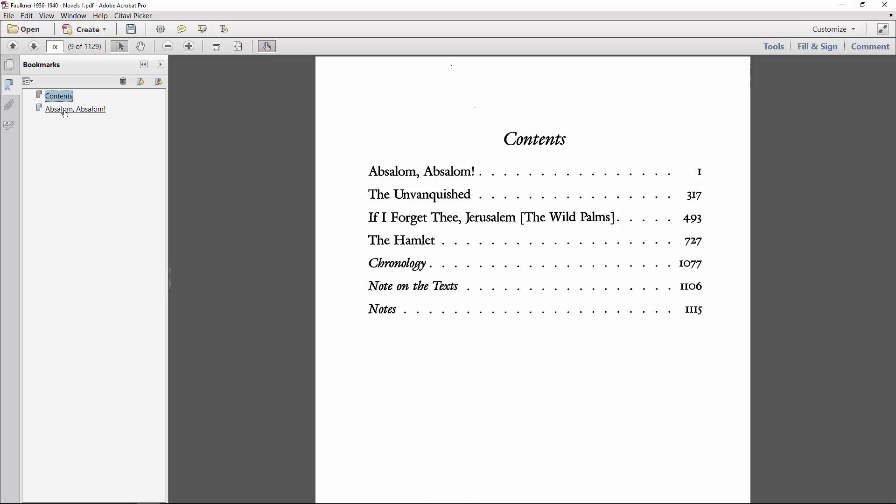
{"action": "left_click", "coordinate": [65, 111]}
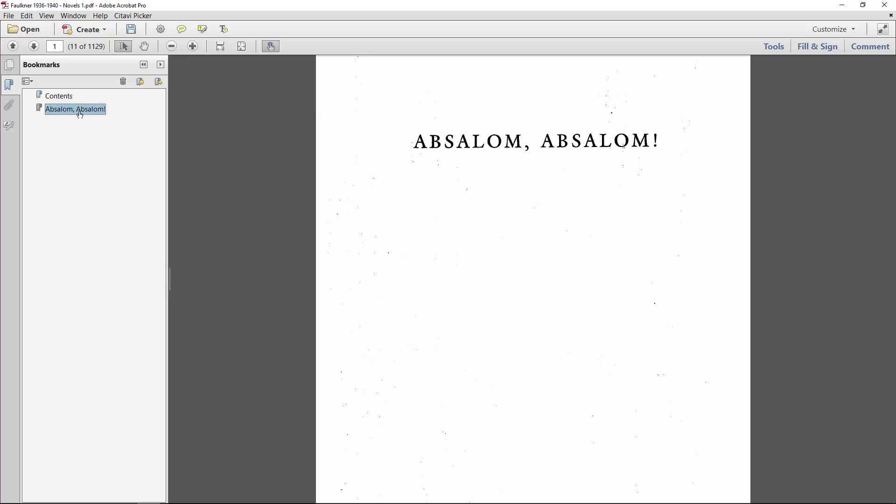
- Set the Absalom, Absalom! and Contents bookmarks' destinations to their own pages
{"action": "left_click", "coordinate": [241, 46]}
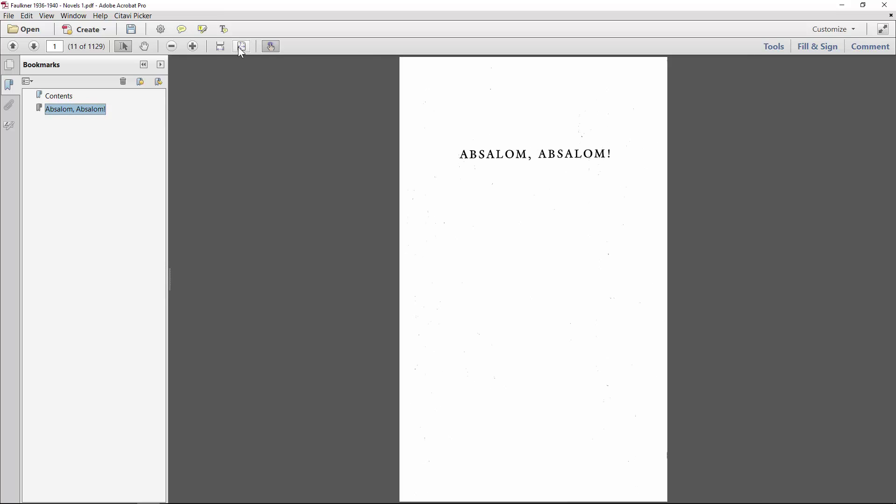
{"action": "right_click", "coordinate": [90, 109]}
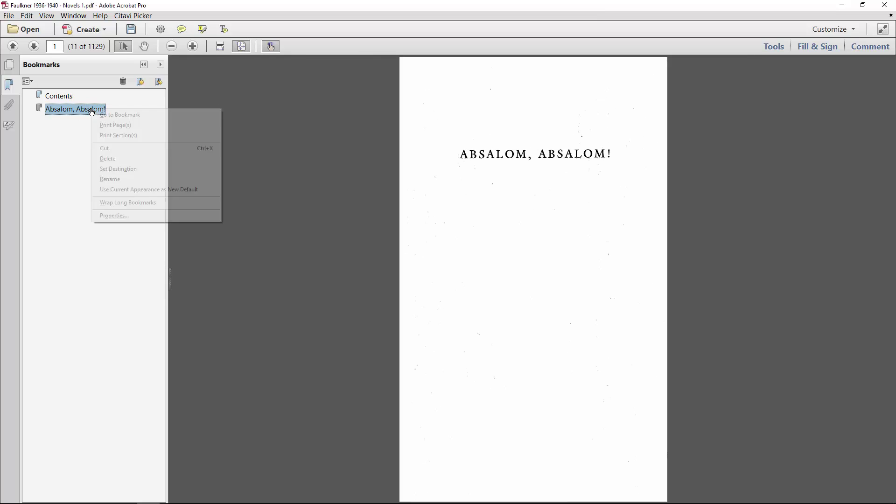
{"action": "left_click", "coordinate": [119, 168]}
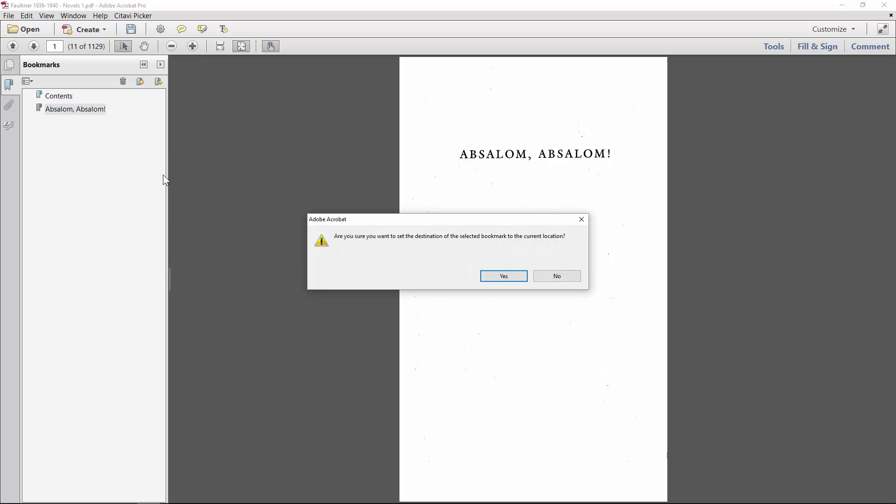
{"action": "left_click", "coordinate": [504, 279]}
{"action": "left_click", "coordinate": [65, 97]}
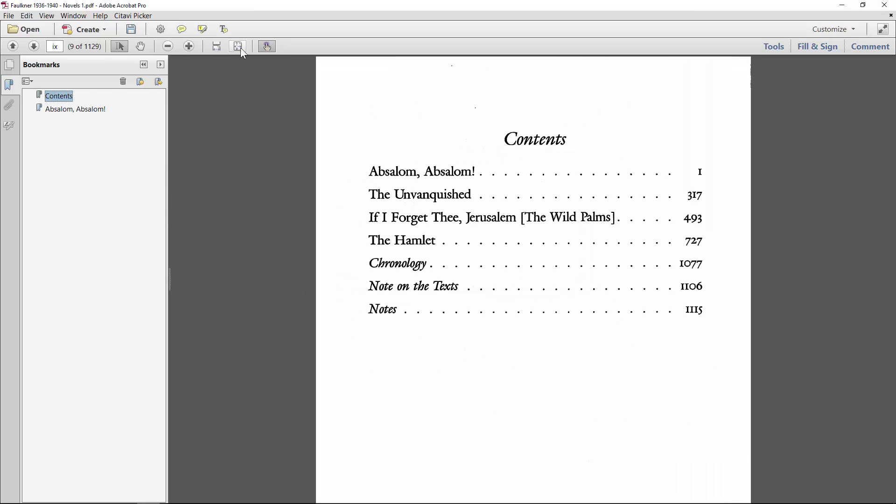
{"action": "right_click", "coordinate": [61, 96]}
{"action": "left_click", "coordinate": [88, 161]}
{"action": "left_click", "coordinate": [516, 278]}
{"action": "key", "text": "Down"}
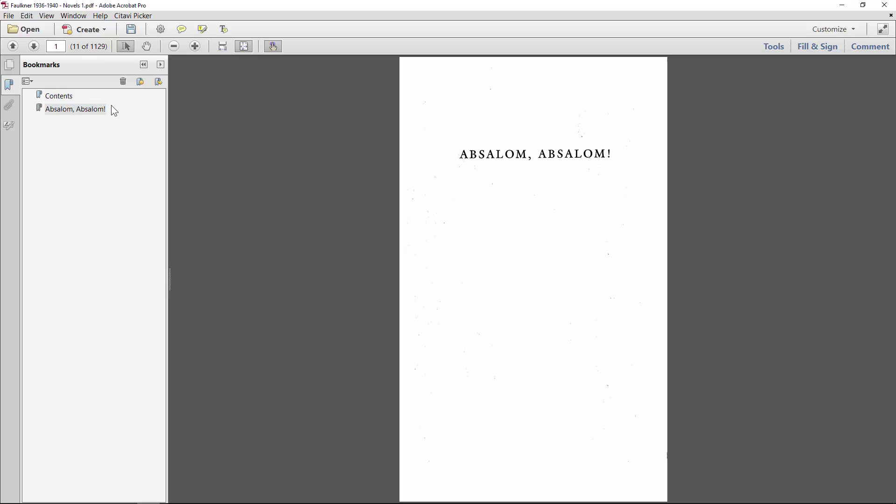
- Go to page 317, The Unvanquished title page
{"action": "left_click", "coordinate": [66, 97]}
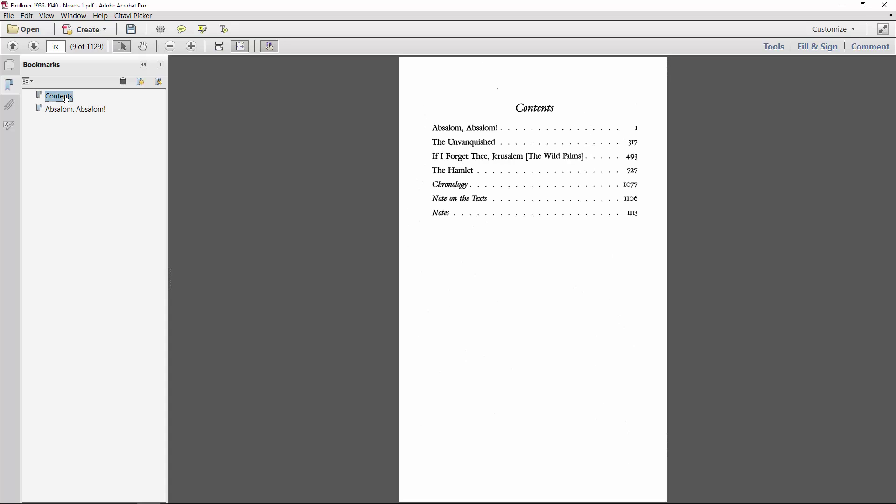
{"action": "left_click", "coordinate": [56, 46]}
{"action": "key", "text": "Return"}
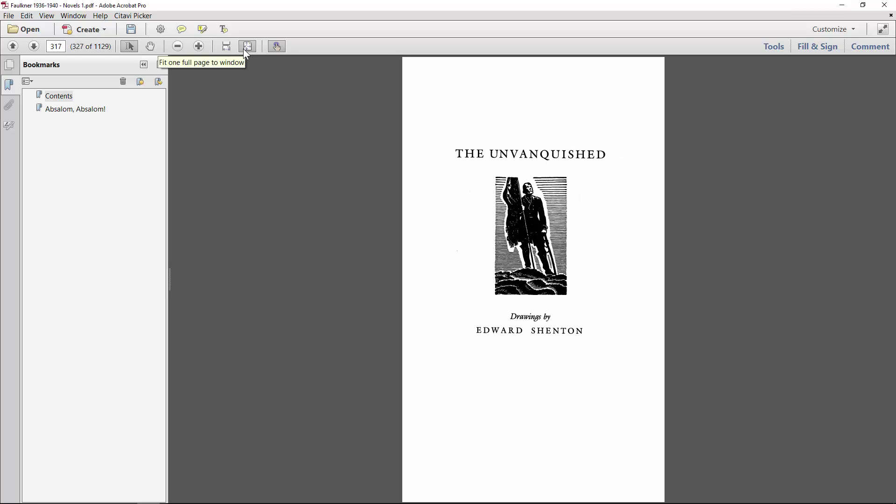
- Discard a stray untitled bookmark and return to page 317
{"action": "left_click", "coordinate": [140, 82]}
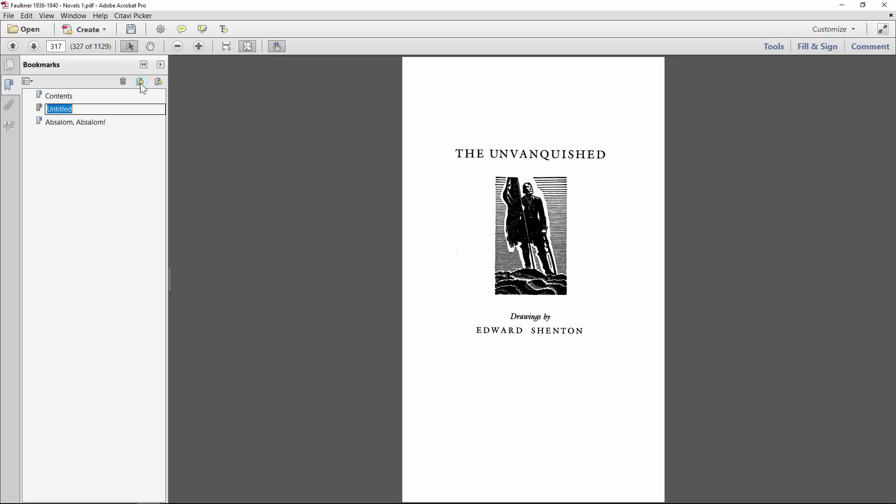
{"action": "left_click", "coordinate": [123, 83]}
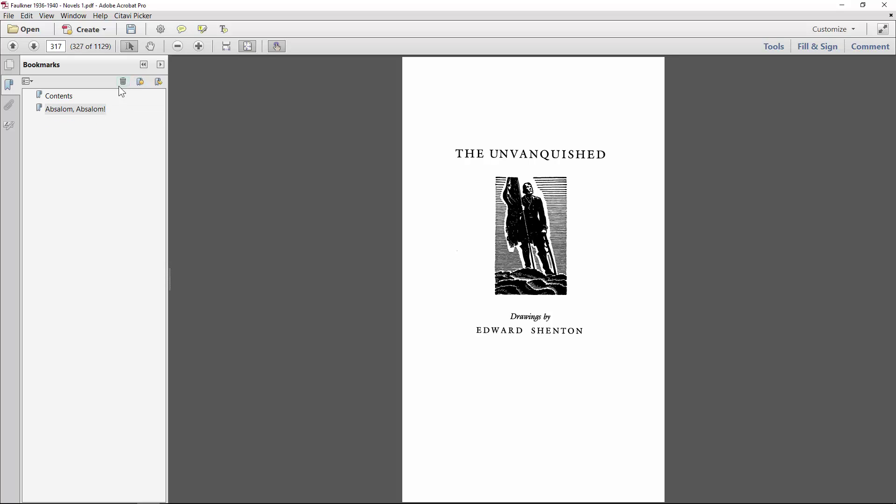
{"action": "left_click", "coordinate": [64, 110]}
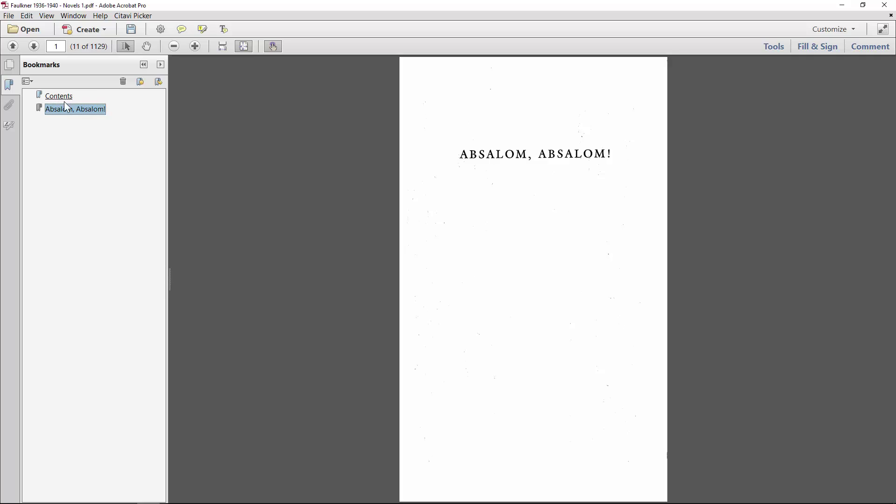
{"action": "left_click", "coordinate": [54, 48]}
{"action": "type", "text": "317"}
{"action": "key", "text": "Return"}
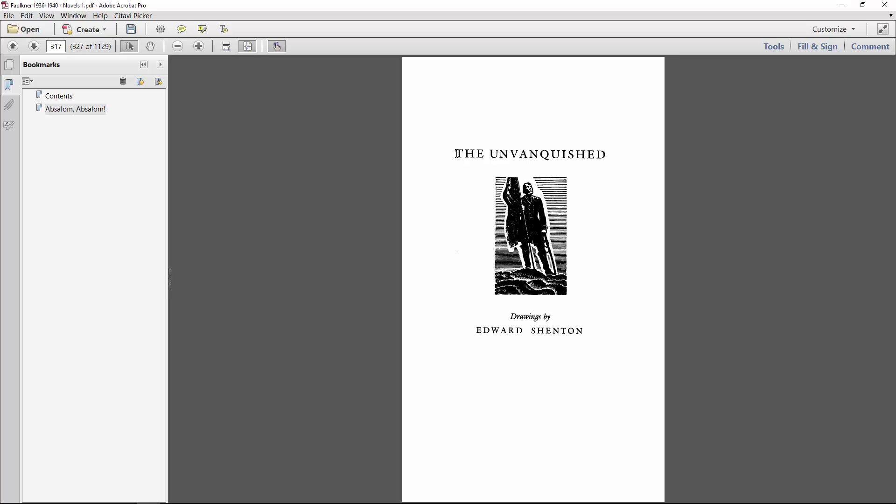
- Bookmark the selected title page as 'The Unvanquished'
{"action": "left_click_drag", "start_coordinate": [457, 154], "coordinate": [539, 154]}
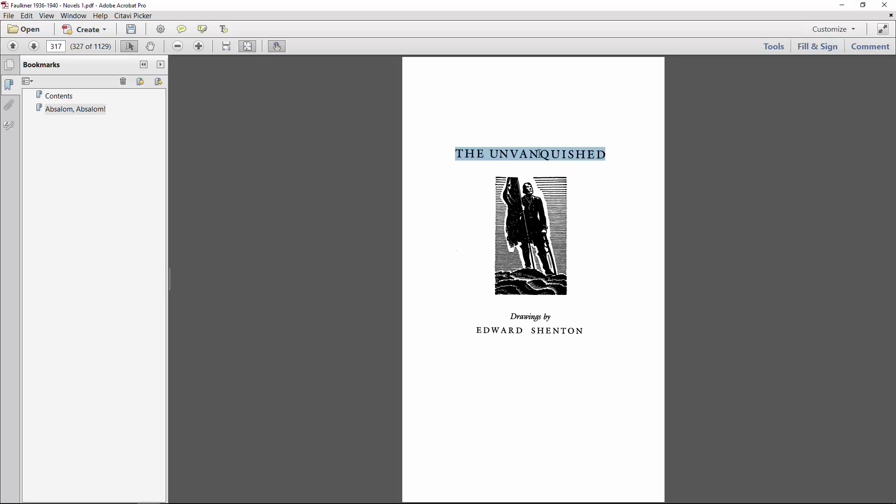
{"action": "left_click", "coordinate": [140, 83]}
{"action": "left_click", "coordinate": [124, 122]}
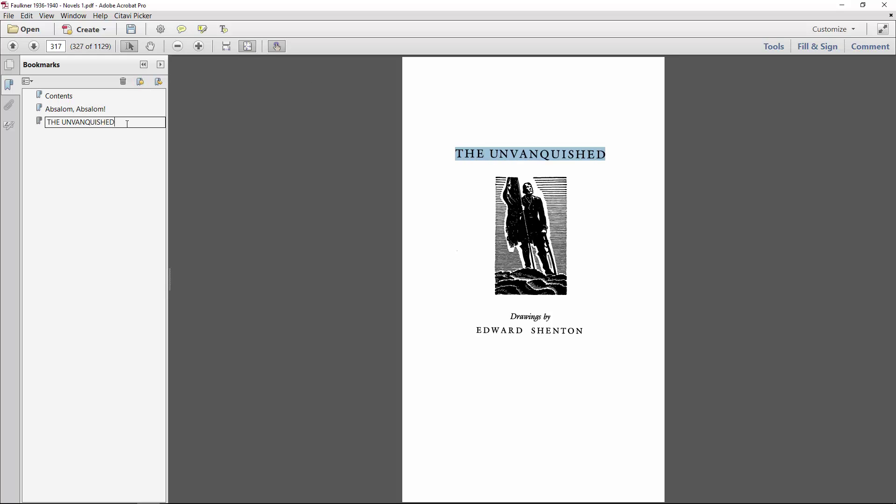
{"action": "left_click_drag", "start_coordinate": [124, 122], "coordinate": [23, 125]}
{"action": "type", "text": "The Unvanquished"}
{"action": "key", "text": "Return"}
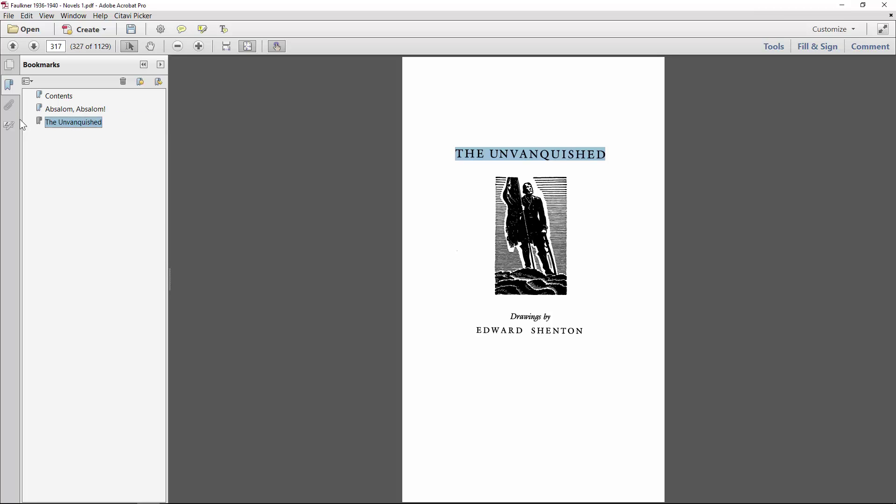
- Add the bookmark 'If I Forget Thee, Jerusalem [The Wild Palms]'
{"action": "left_click", "coordinate": [56, 96]}
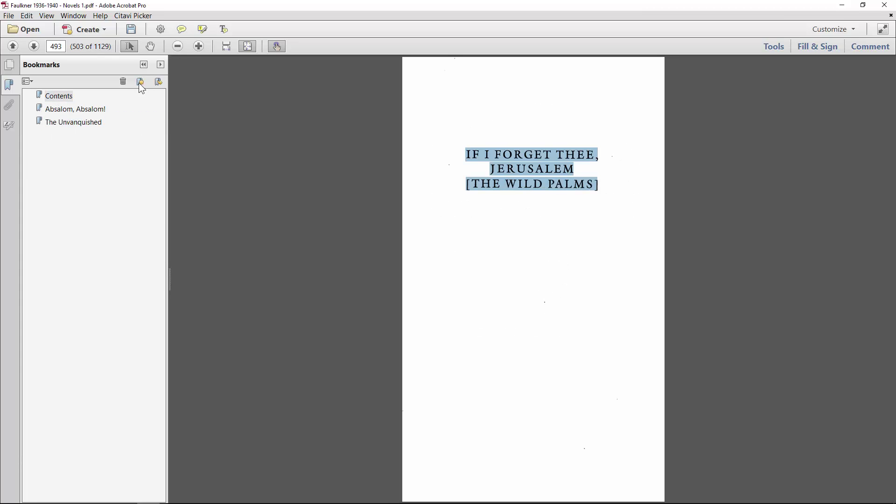
{"action": "left_click", "coordinate": [140, 82]}
{"action": "type", "text": "If I Forget Thee, Jerusalem [The Wild Palms]"}
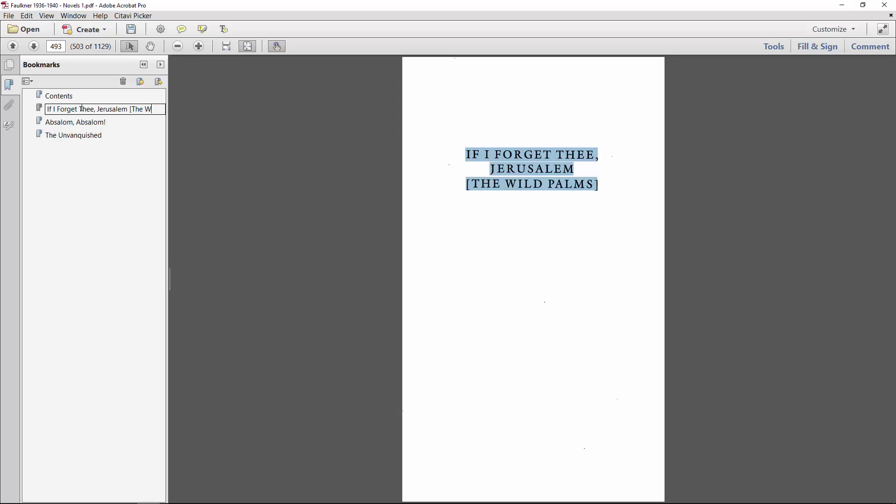
{"action": "key", "text": "Return"}
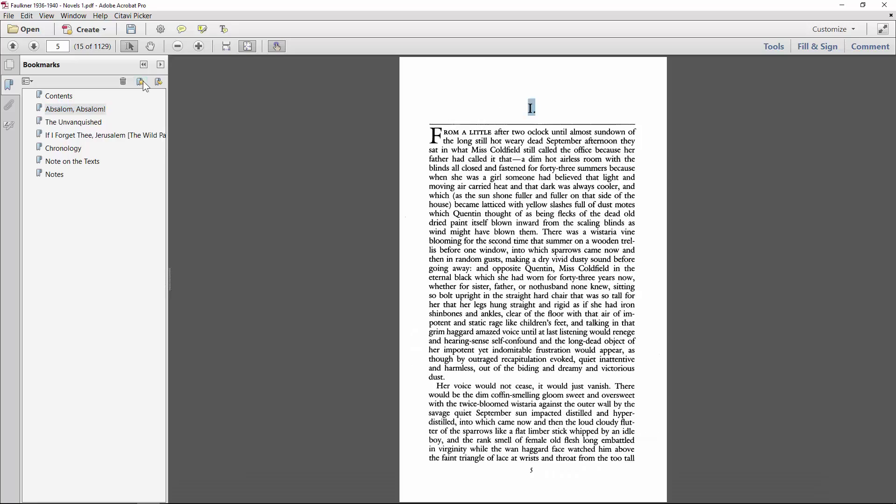
- Create child bookmarks for chapters I through IX under Absalom, Absalom!, then return to its opening
{"action": "left_click", "coordinate": [145, 86]}
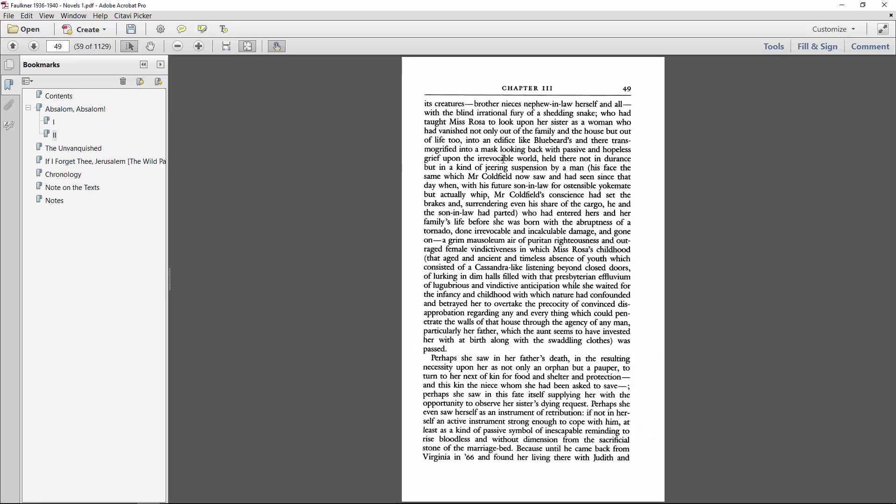
{"action": "key", "text": "ctrl+b"}
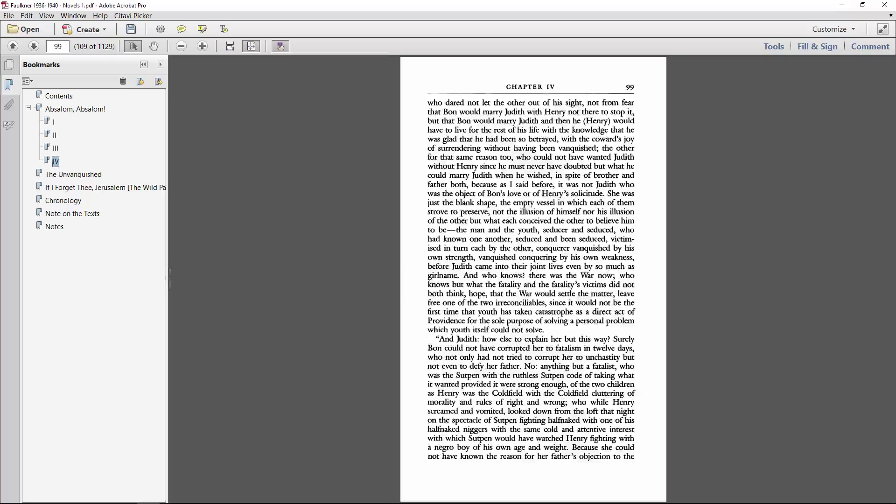
{"action": "key", "text": "ctrl+b"}
{"action": "key", "text": "ctrl+b"}
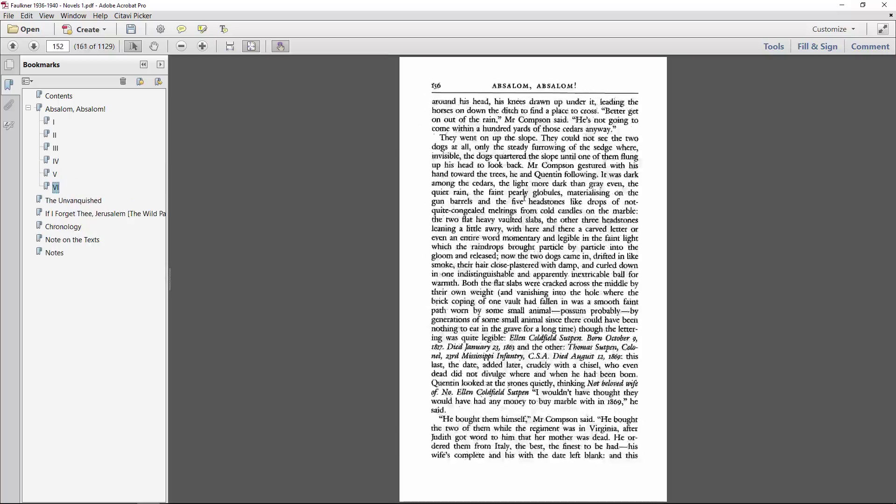
{"action": "key", "text": "ctrl+b"}
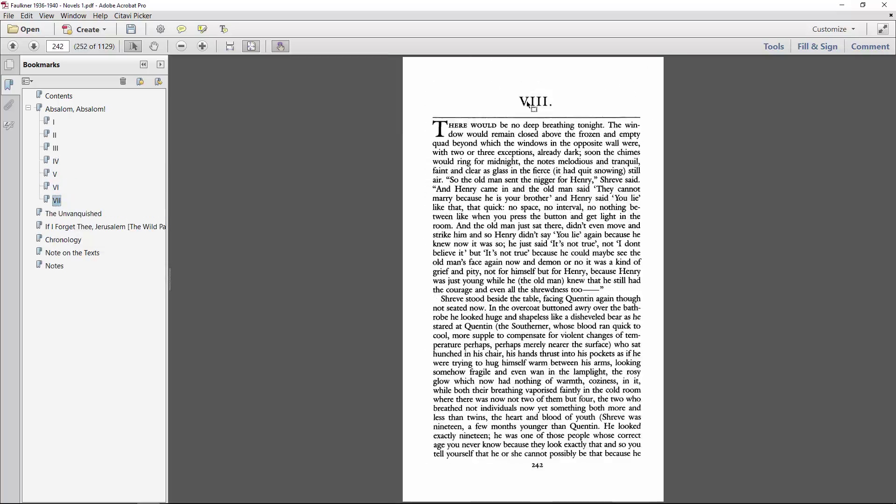
{"action": "key", "text": "ctrl+b"}
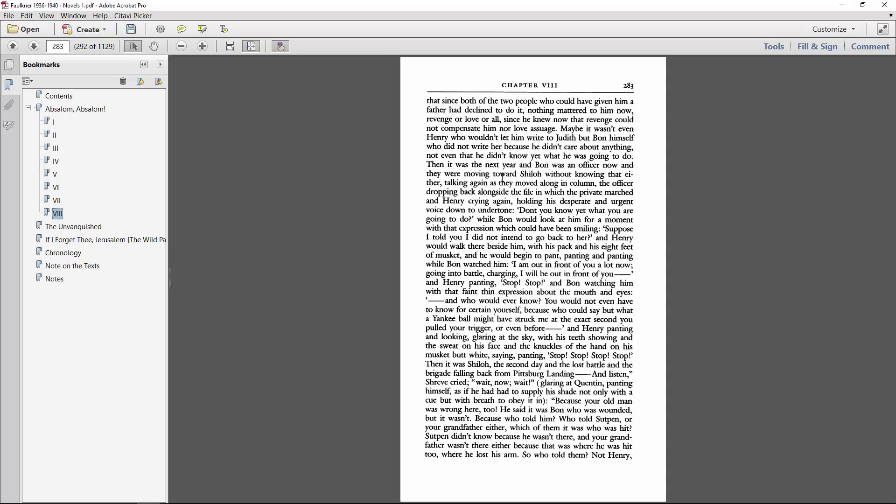
{"action": "key", "text": "ctrl+b"}
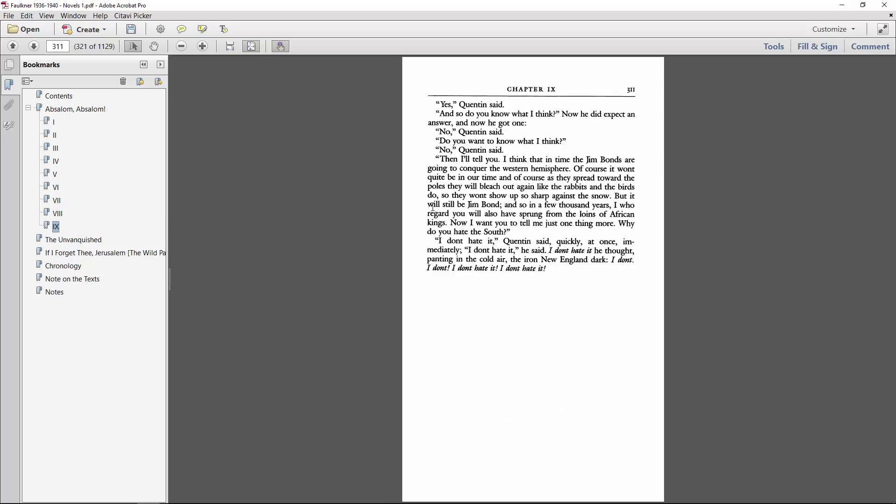
{"action": "key", "text": "ctrl+b"}
{"action": "key", "text": "ctrl+b"}
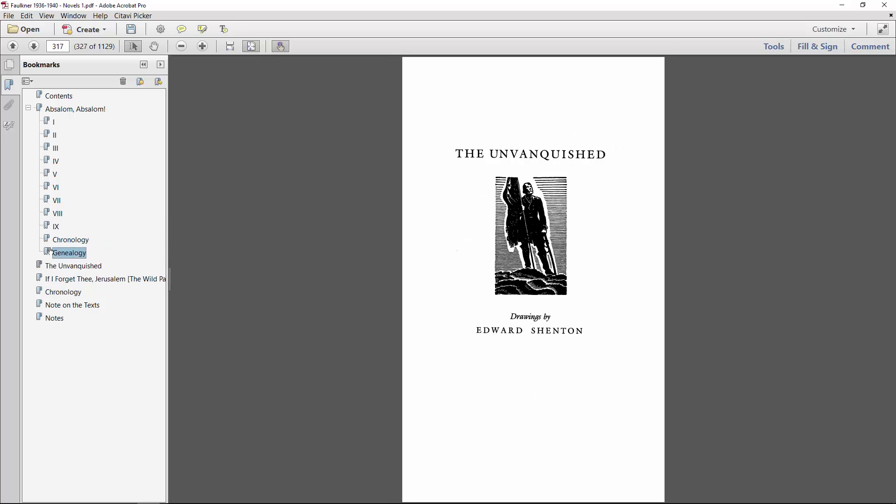
{"action": "left_click", "coordinate": [61, 112]}
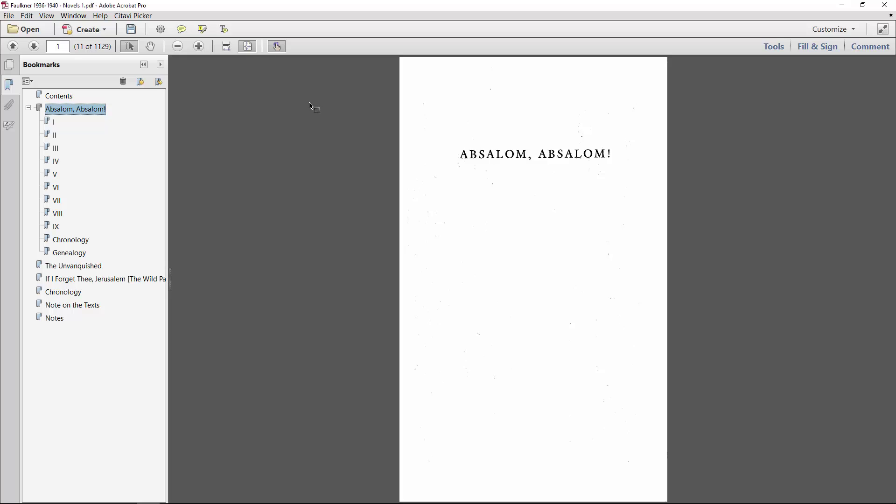
- Search for 'Shr' and add bookmarks 'Essay Notes' and 'Shreve's first appearance'
{"action": "key", "text": "ctrl+f"}
{"action": "type", "text": "Shreve"}
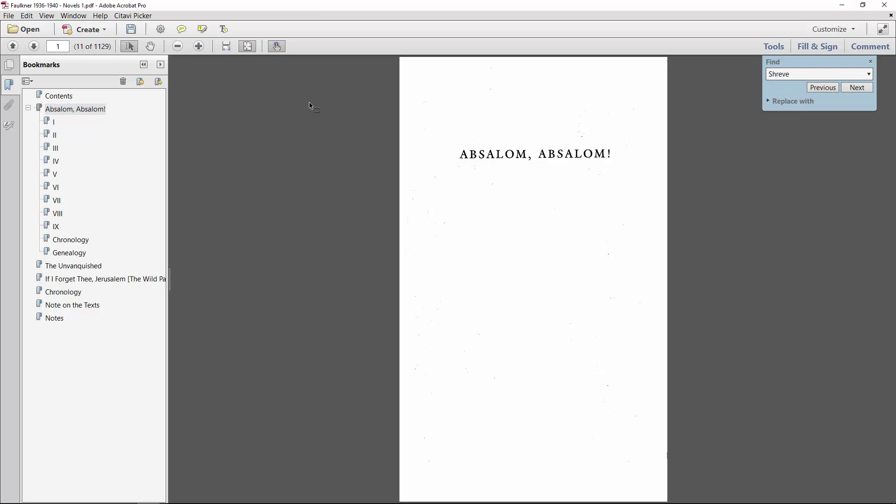
{"action": "key", "text": "Return"}
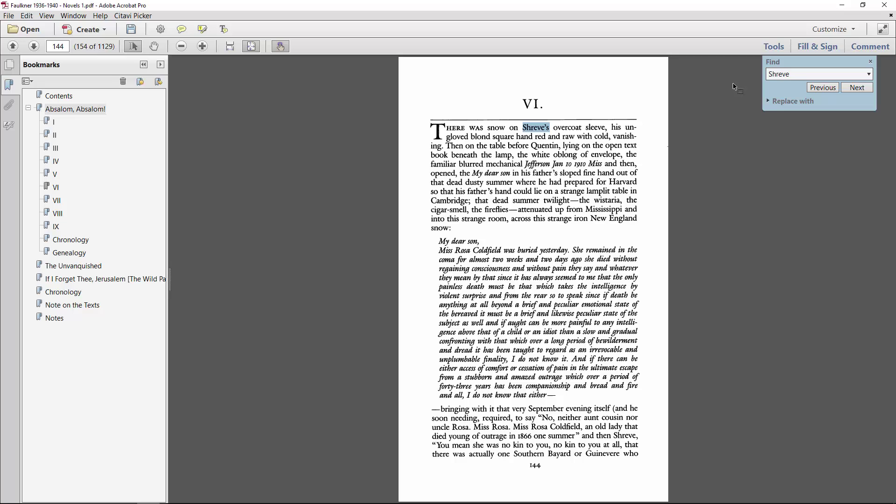
{"action": "left_click", "coordinate": [140, 81]}
{"action": "type", "text": "Essay Notes"}
{"action": "key", "text": "Return"}
{"action": "left_click", "coordinate": [140, 82]}
{"action": "type", "text": "Shreve's fi"}
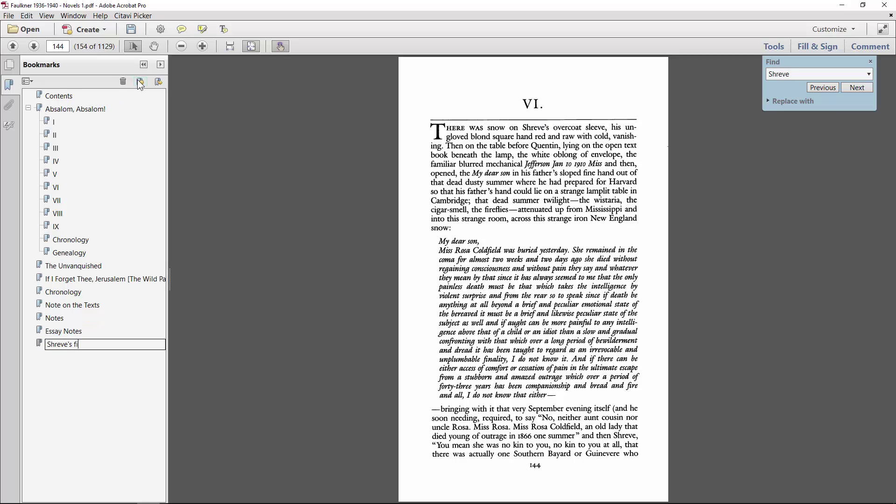
{"action": "type", "text": "rst appearance"}
{"action": "key", "text": "Return"}
- Step to a later mention of Shreve and bookmark it as '2nd'
{"action": "left_click", "coordinate": [856, 88]}
{"action": "left_click", "coordinate": [857, 87]}
{"action": "left_click", "coordinate": [857, 87]}
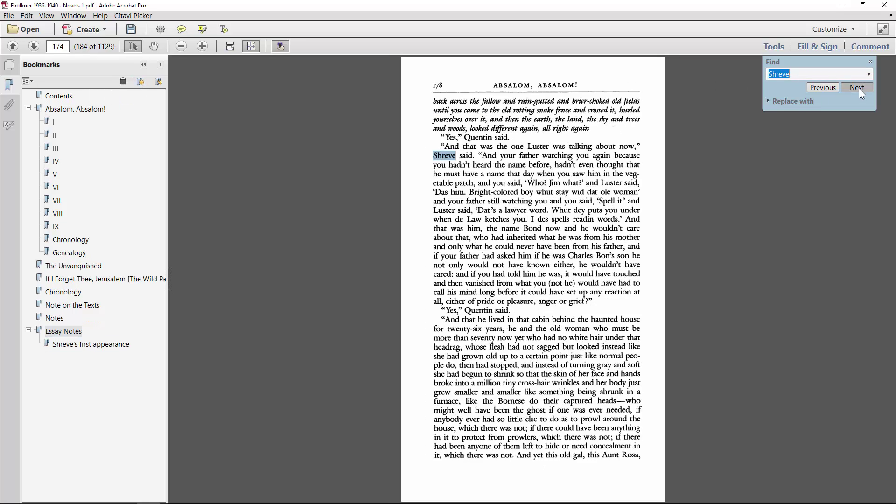
{"action": "left_click", "coordinate": [857, 88]}
{"action": "left_click", "coordinate": [857, 88]}
{"action": "left_click", "coordinate": [140, 81]}
{"action": "type", "text": "2nd"}
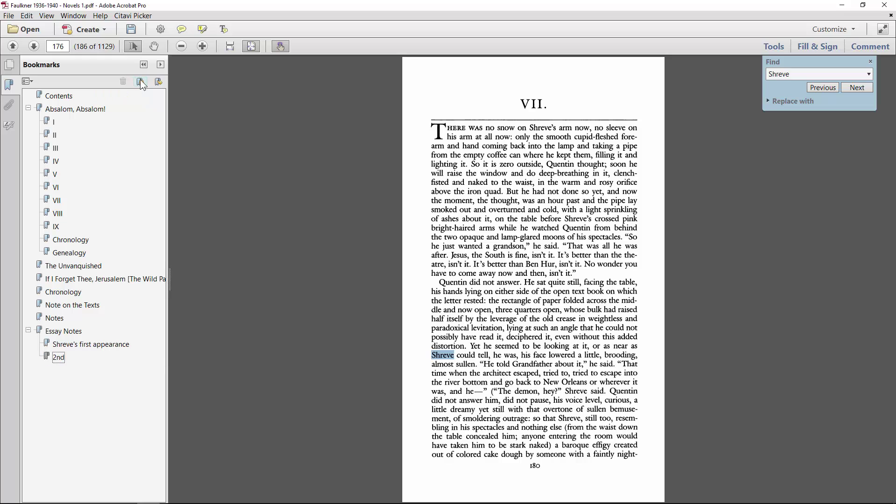
{"action": "key", "text": "Return"}
- Add a 'Class Notes' bookmark, then search 'Rosa' and bookmark it as 'Rosa passage'
{"action": "left_click", "coordinate": [140, 81]}
{"action": "type", "text": "Class Notes"}
{"action": "key", "text": "Return"}
{"action": "triple_click", "coordinate": [793, 74]}
{"action": "type", "text": "Rosa"}
{"action": "left_click", "coordinate": [857, 88]}
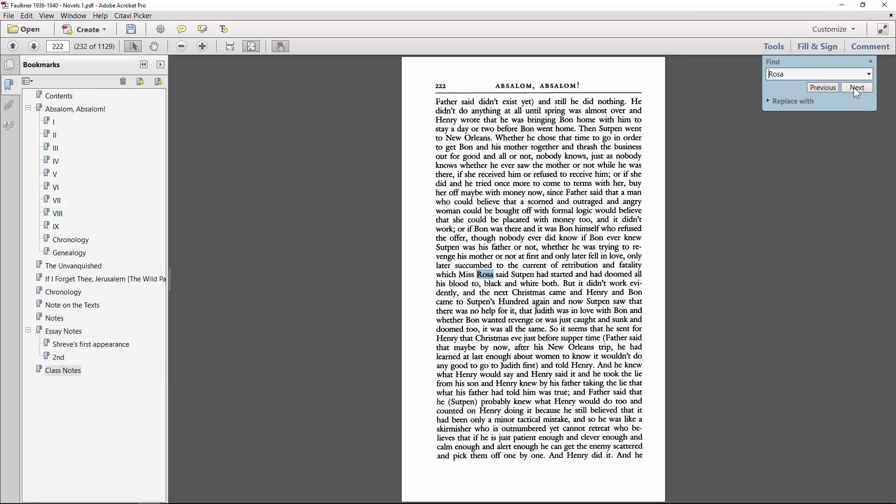
{"action": "left_click", "coordinate": [857, 88]}
{"action": "left_click", "coordinate": [140, 82]}
{"action": "type", "text": "Rosa passage"}
{"action": "key", "text": "Return"}
- Delete the Essay Notes and Class Notes bookmark groups and snap Acrobat Pro to the right half
{"action": "key", "text": "Up"}
{"action": "key", "text": "Up"}
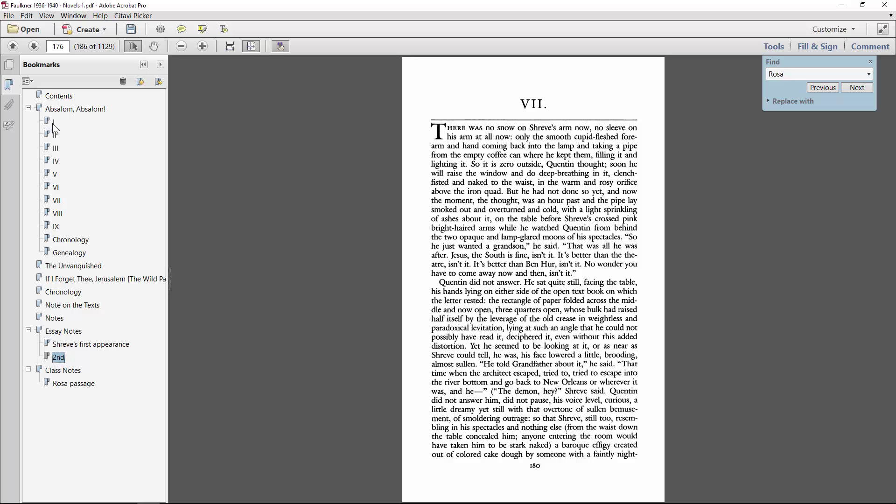
{"action": "key", "text": "Home"}
{"action": "left_click", "coordinate": [70, 332]}
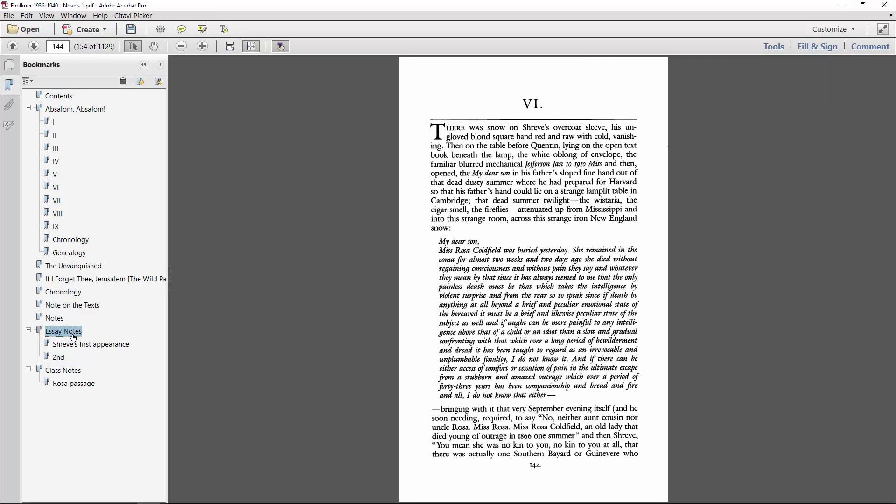
{"action": "left_click", "coordinate": [63, 371], "text": "ctrl"}
{"action": "key", "text": "Delete"}
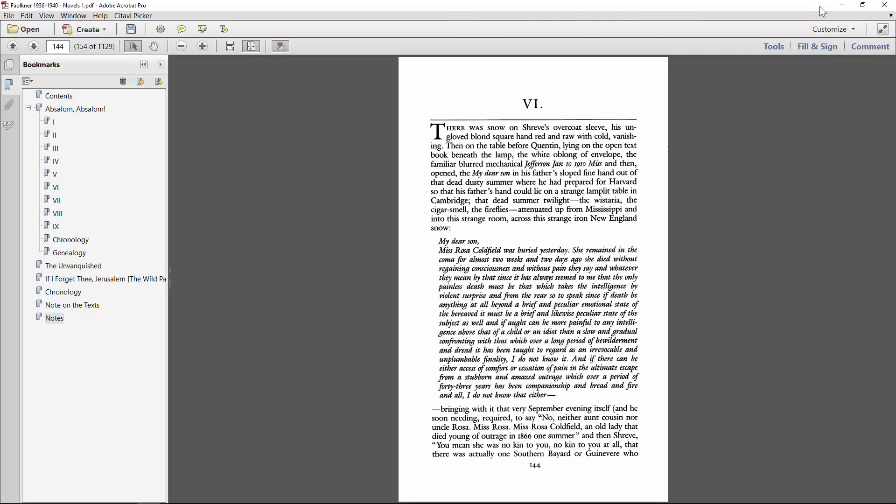
{"action": "key", "text": "super+Right"}
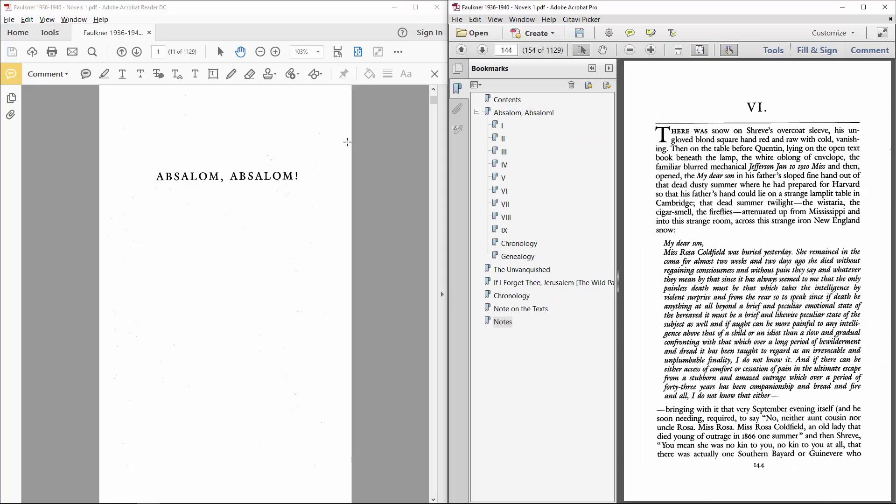
- Maximize Reader and post a sticky note 'great chapter!' above chapter I on page 5
{"action": "left_click", "coordinate": [347, 142]}
{"action": "left_click", "coordinate": [415, 7]}
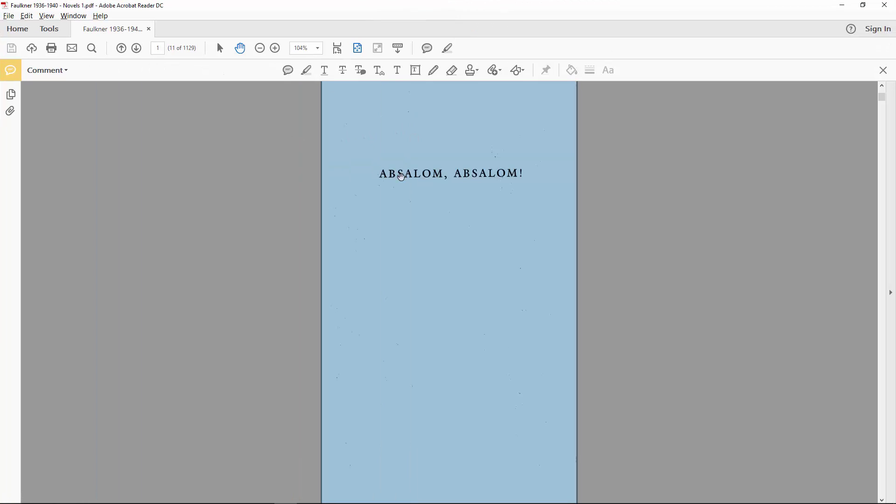
{"action": "left_click", "coordinate": [401, 177]}
{"action": "left_click", "coordinate": [287, 70]}
{"action": "left_click", "coordinate": [342, 102]}
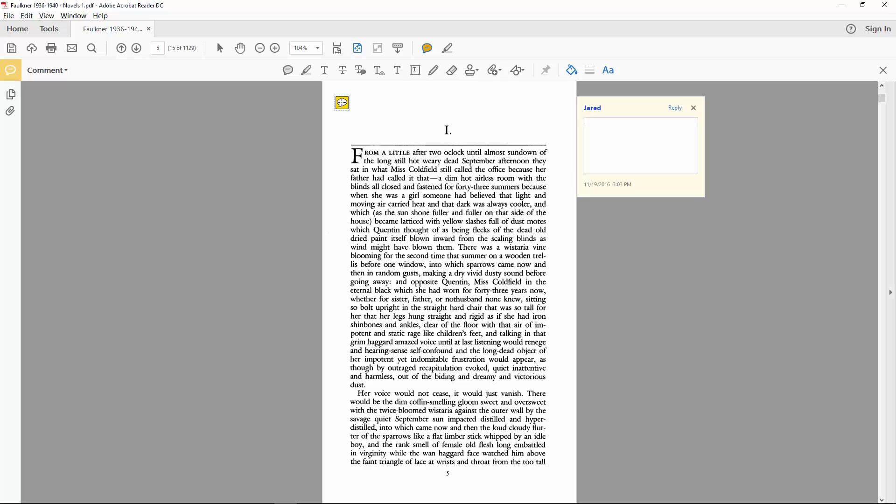
{"action": "type", "text": "great chapter!"}
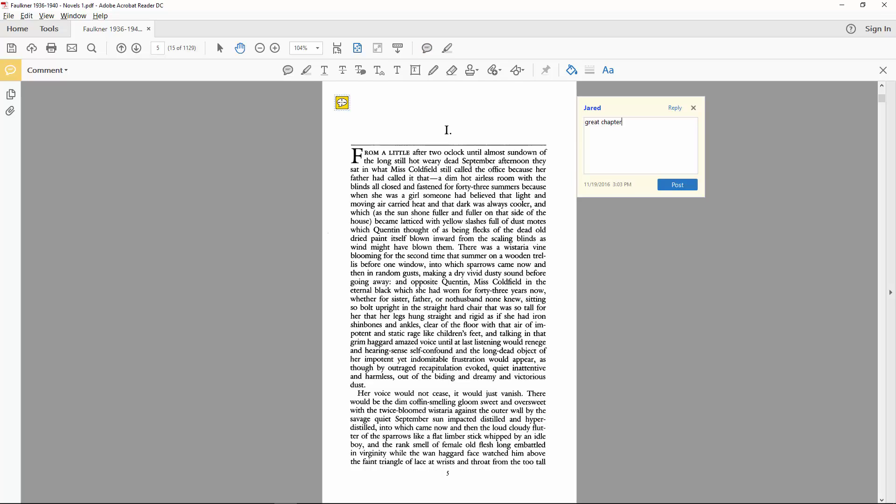
{"action": "left_click", "coordinate": [687, 185]}
{"action": "left_click", "coordinate": [693, 108]}
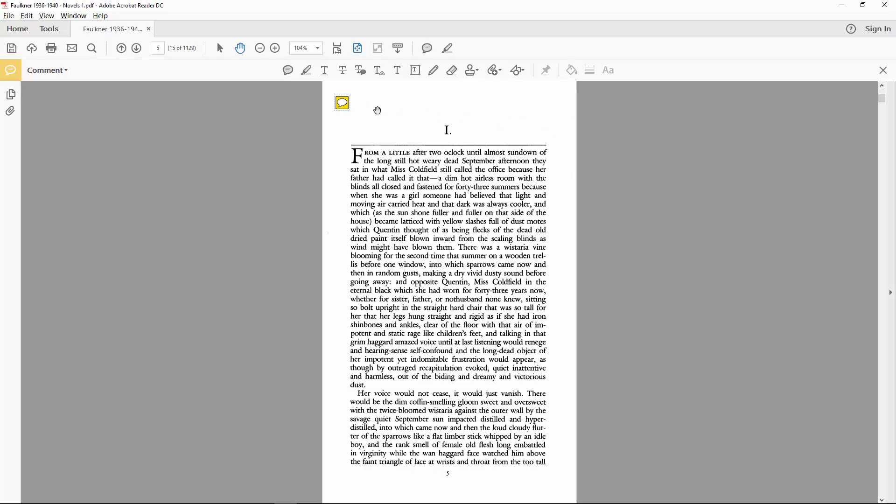
- Reply 'really?' to the 'great chapter!' sticky note
{"action": "double_click", "coordinate": [342, 103]}
{"action": "left_click", "coordinate": [674, 109]}
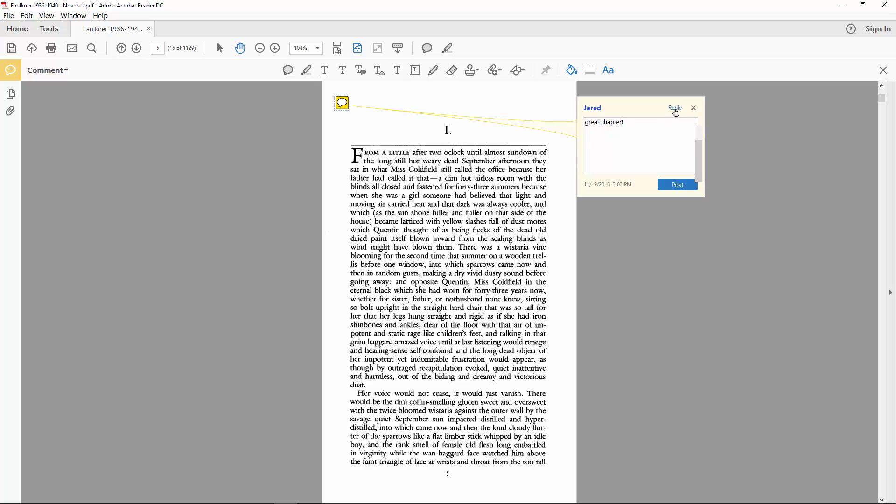
{"action": "left_click", "coordinate": [667, 185]}
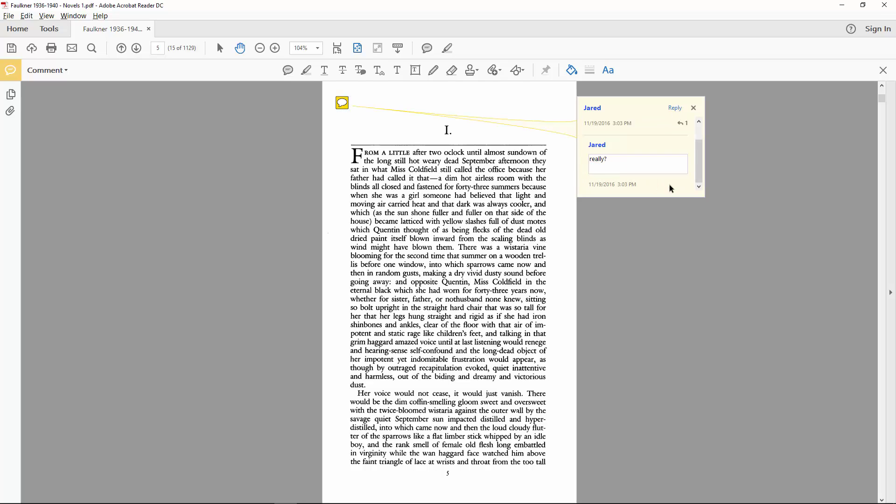
{"action": "left_click", "coordinate": [693, 108]}
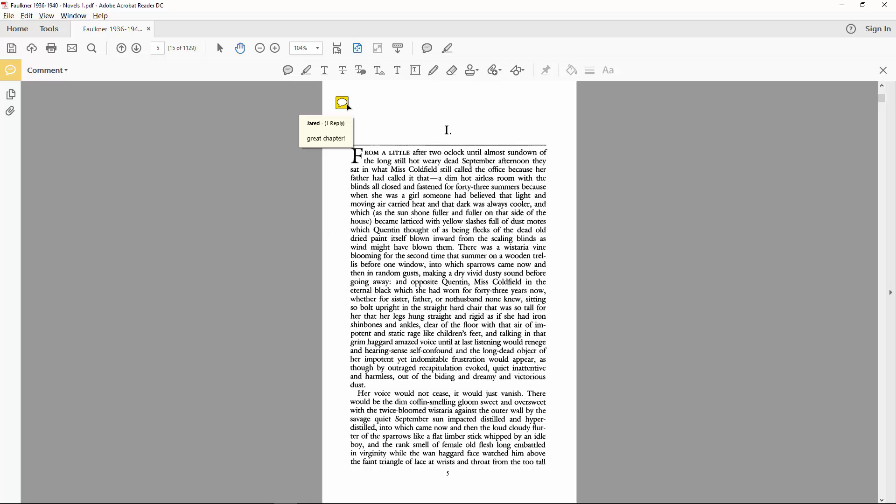
- Highlight chapter I's first four lines, underline 'air', and add a margin text comment 'Text'
{"action": "left_click", "coordinate": [325, 70]}
{"action": "left_click_drag", "start_coordinate": [352, 150], "coordinate": [430, 179]}
{"action": "left_click_drag", "start_coordinate": [377, 204], "coordinate": [385, 205]}
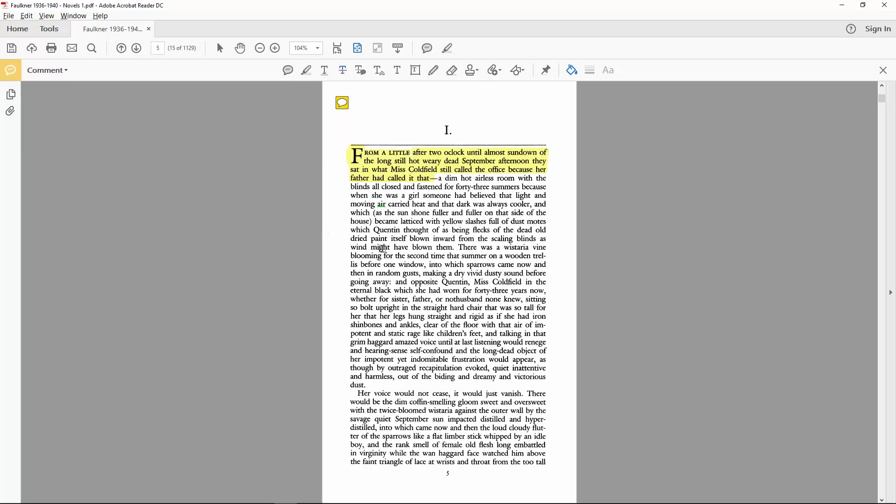
{"action": "double_click", "coordinate": [387, 229]}
{"action": "key", "text": "Delete"}
{"action": "left_click", "coordinate": [329, 193]}
{"action": "type", "text": "Text"}
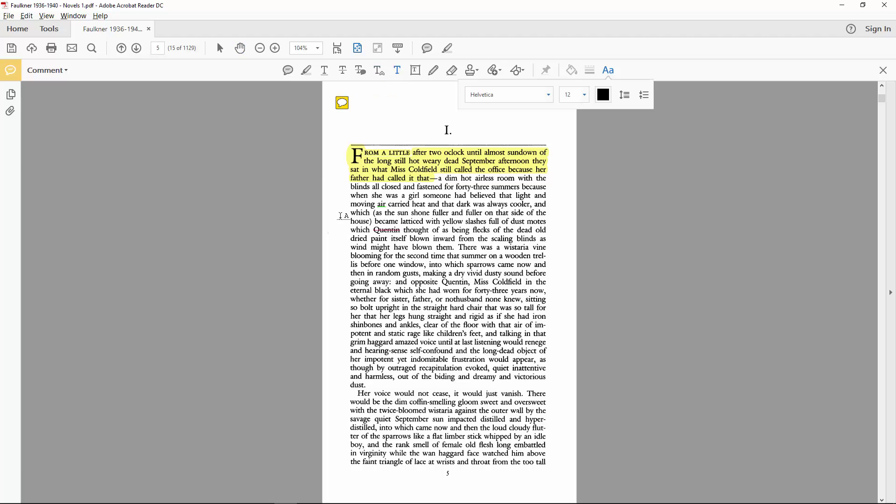
- Circle chapter I and JEFFERSON in red pencil, draw red map lines, and partly erase a circle
{"action": "left_click", "coordinate": [433, 70]}
{"action": "left_click_drag", "start_coordinate": [451, 118], "coordinate": [463, 140]}
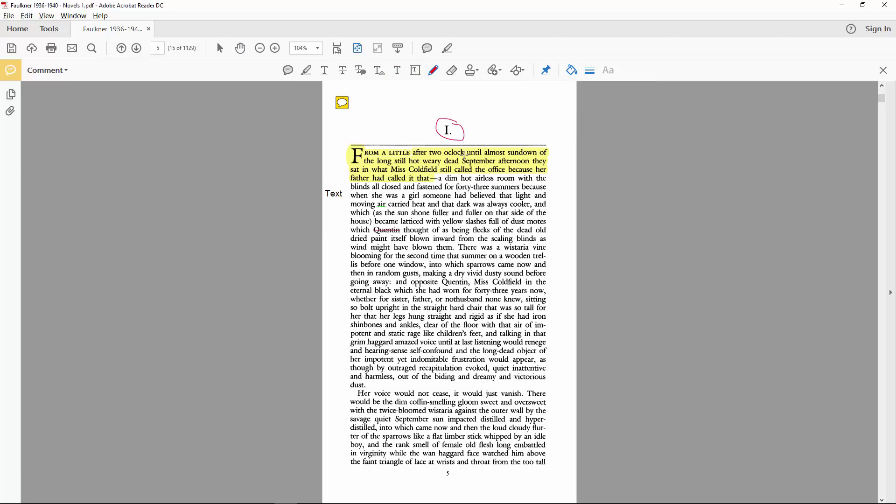
{"action": "mouse_move", "coordinate": [355, 178]}
{"action": "left_mouse_down"}
{"action": "mouse_move", "coordinate": [282, 170]}
{"action": "mouse_move", "coordinate": [357, 180]}
{"action": "left_mouse_up"}
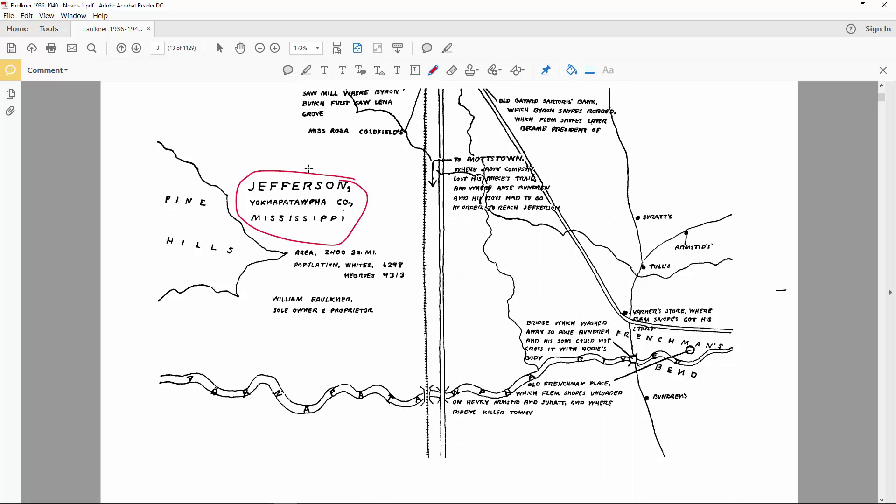
{"action": "mouse_move", "coordinate": [333, 137]}
{"action": "left_mouse_down"}
{"action": "mouse_move", "coordinate": [506, 284]}
{"action": "mouse_move", "coordinate": [658, 224]}
{"action": "left_mouse_up"}
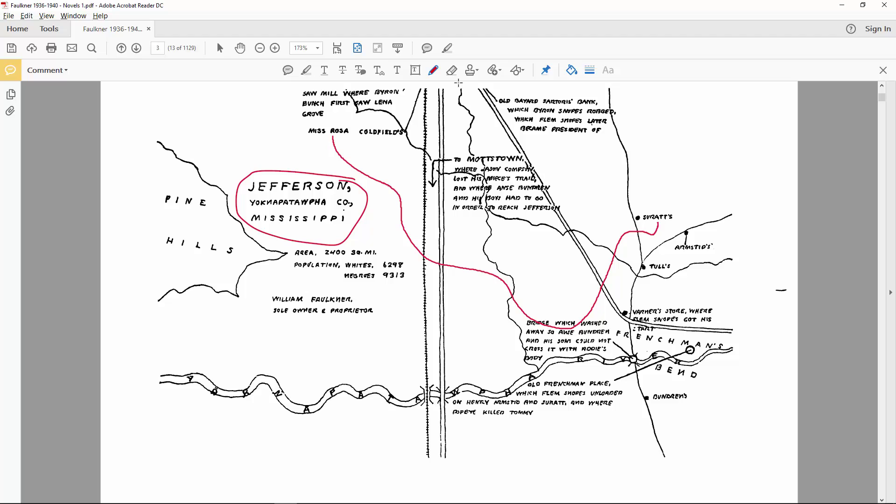
{"action": "left_click", "coordinate": [452, 70]}
{"action": "left_click_drag", "start_coordinate": [357, 175], "coordinate": [239, 210]}
{"action": "left_click", "coordinate": [476, 70]}
{"action": "left_click", "coordinate": [517, 71]}
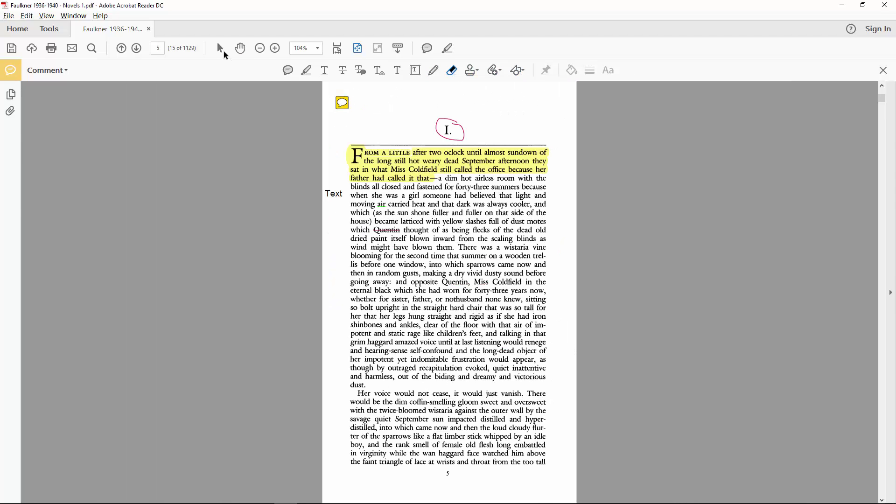
{"action": "left_click", "coordinate": [381, 204]}
{"action": "left_click", "coordinate": [572, 71]}
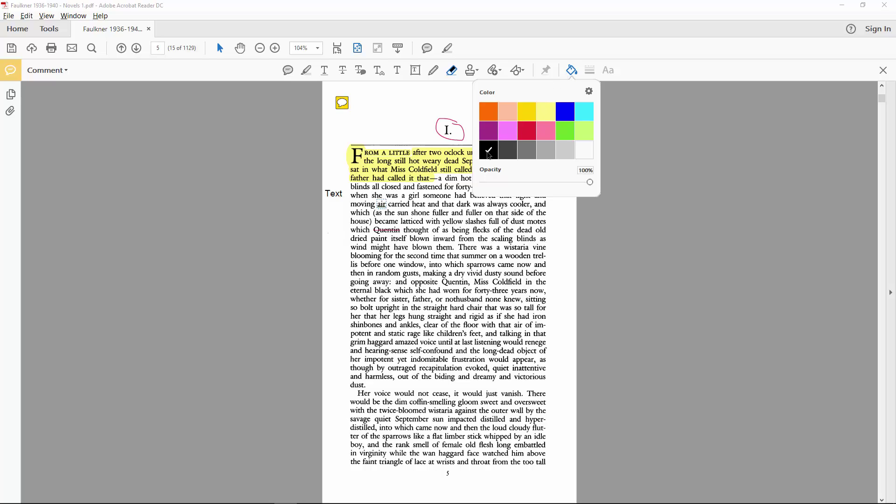
- Make the 'air' underline black and fade the opening-lines highlight to about 30% opacity
{"action": "left_click", "coordinate": [495, 156]}
{"action": "left_click", "coordinate": [418, 167]}
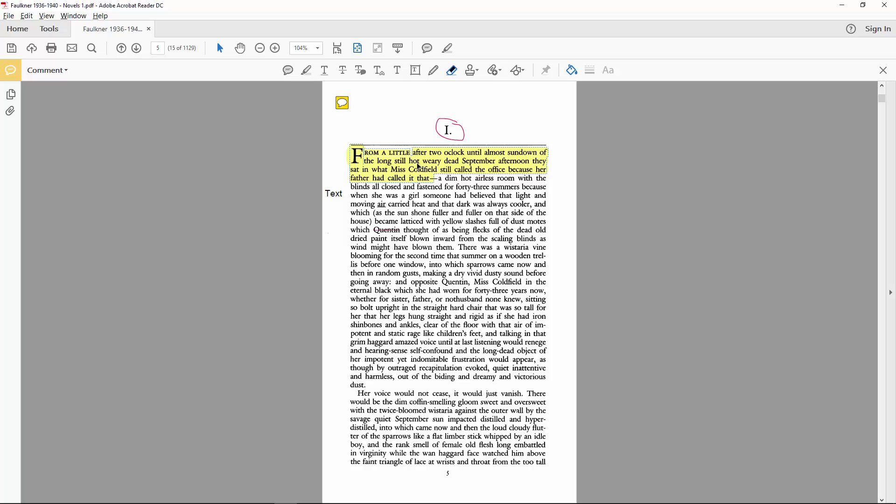
{"action": "left_click", "coordinate": [572, 72]}
{"action": "left_click_drag", "start_coordinate": [588, 180], "coordinate": [515, 183]}
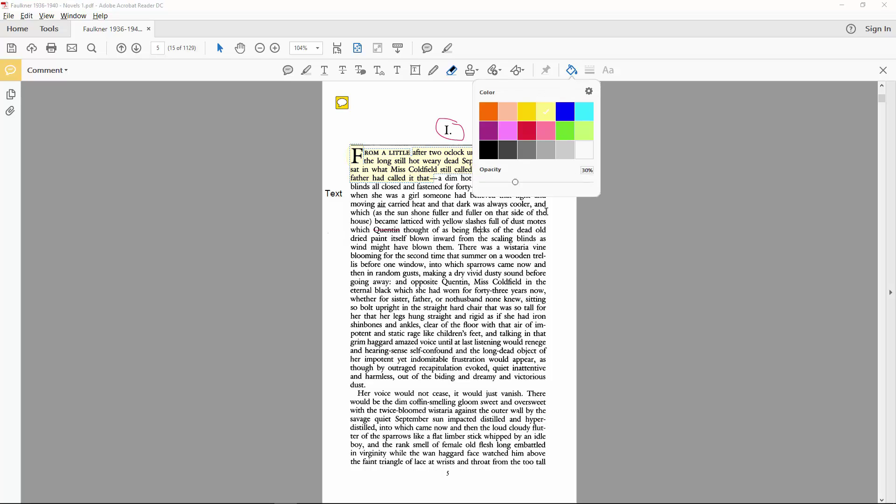
{"action": "left_click", "coordinate": [377, 143]}
- Check the highlight's Properties, then close them
{"action": "right_click", "coordinate": [423, 171]}
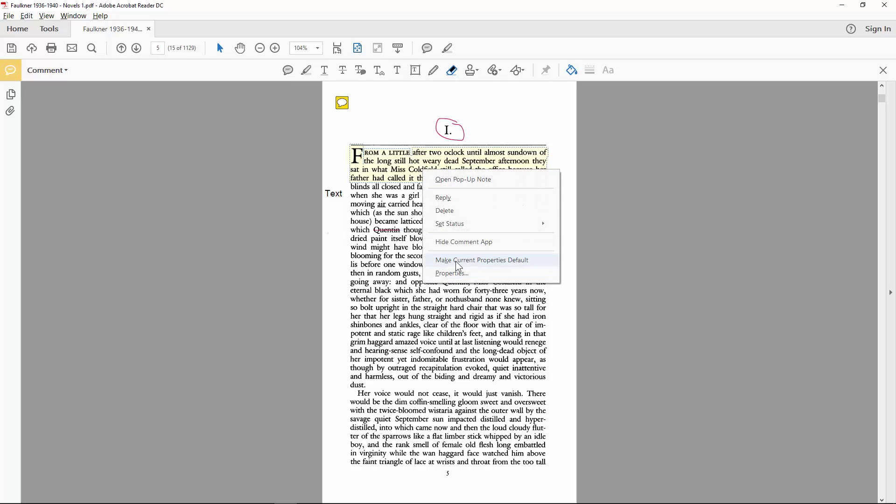
{"action": "left_click", "coordinate": [452, 273]}
{"action": "key", "text": "Escape"}
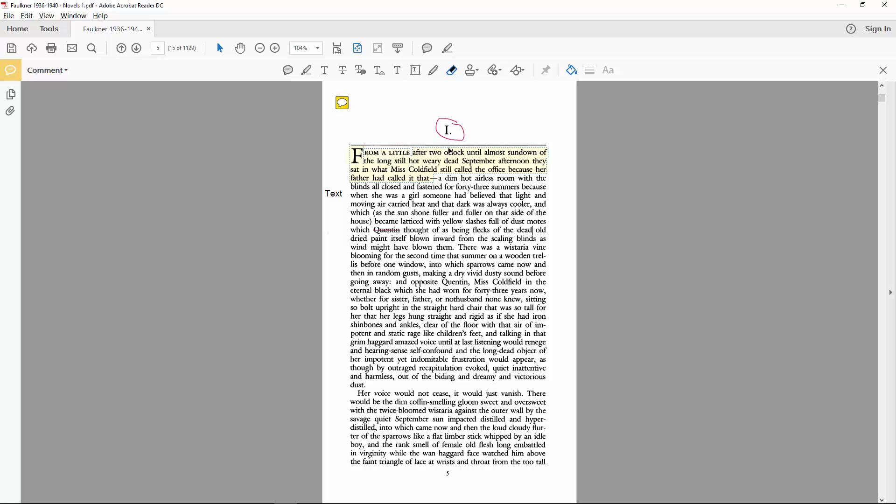
- Delete the map's pencil markup, then all remaining comments with Ctrl+A, leaving page 5 clean
{"action": "left_click", "coordinate": [334, 193]}
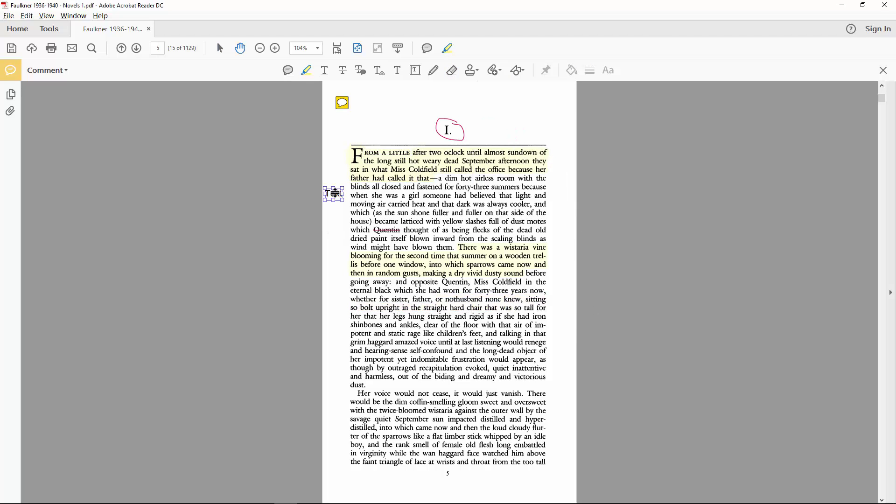
{"action": "left_click", "coordinate": [890, 292]}
{"action": "left_click", "coordinate": [830, 249]}
{"action": "left_click", "coordinate": [830, 156]}
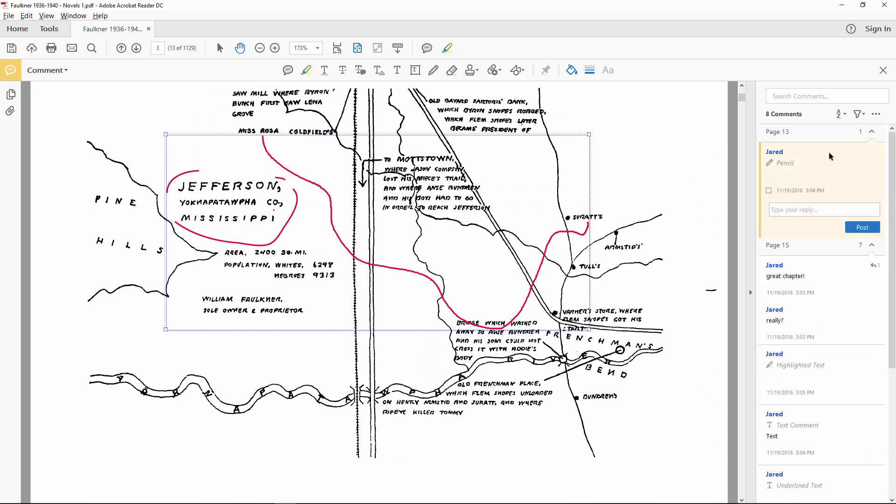
{"action": "key", "text": "Delete"}
{"action": "left_click", "coordinate": [839, 180]}
{"action": "key", "text": "ctrl+a"}
{"action": "key", "text": "Delete"}
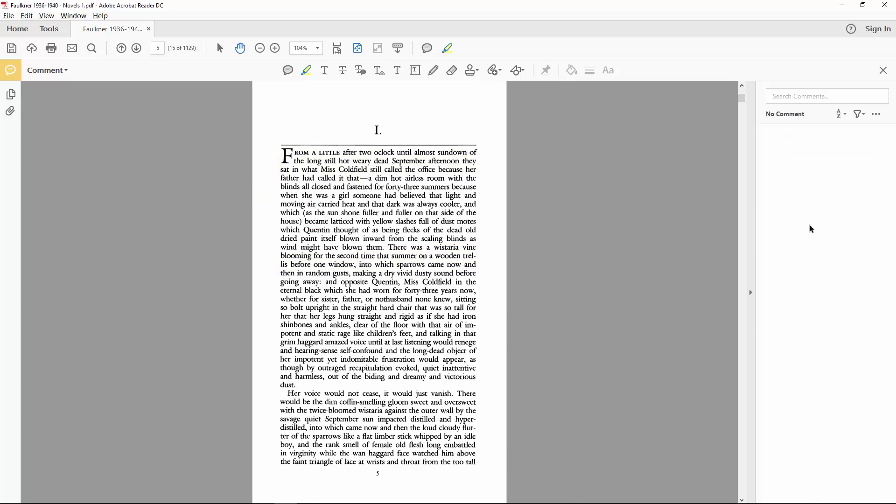
{"action": "left_click", "coordinate": [749, 292]}
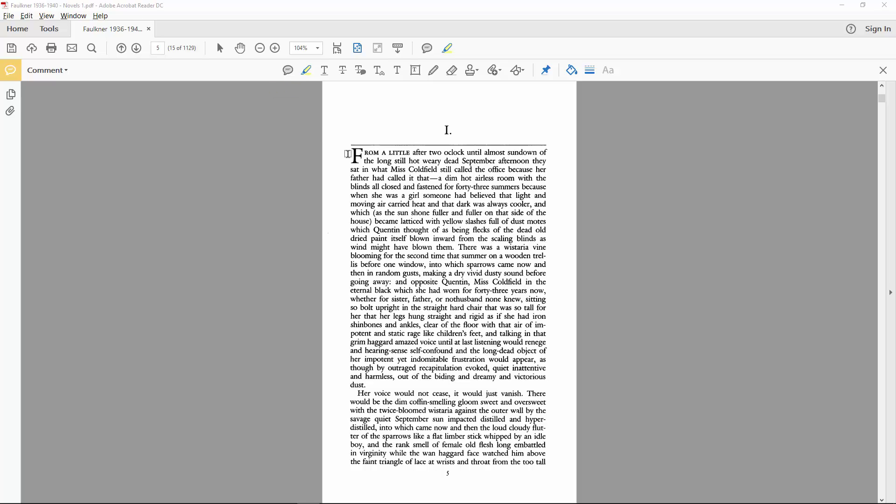
- Highlight the opening lines, 'forty-three summers', and 'someone' with the note 'who?'
{"action": "left_click_drag", "start_coordinate": [348, 154], "coordinate": [515, 159]}
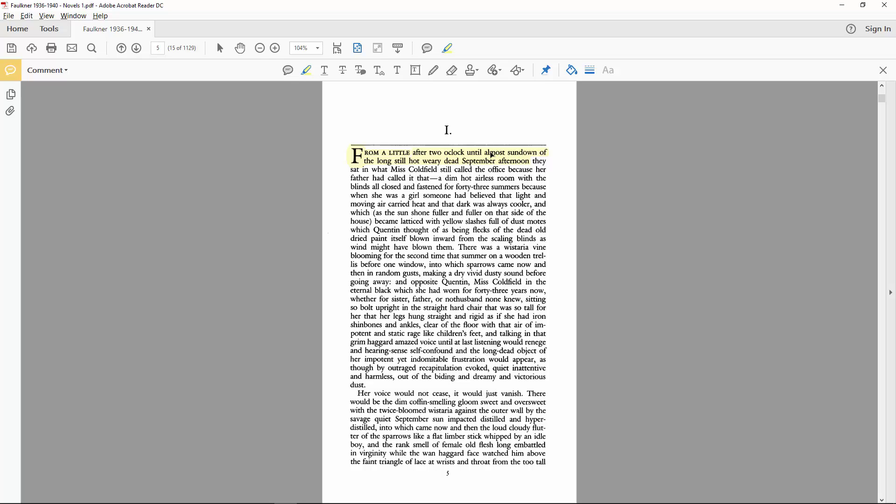
{"action": "left_click", "coordinate": [498, 158]}
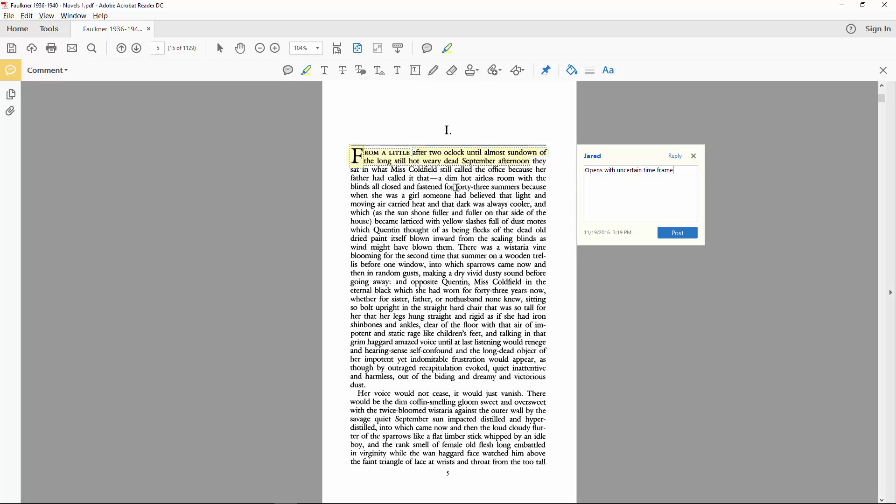
{"action": "left_click_drag", "start_coordinate": [455, 187], "coordinate": [508, 189]}
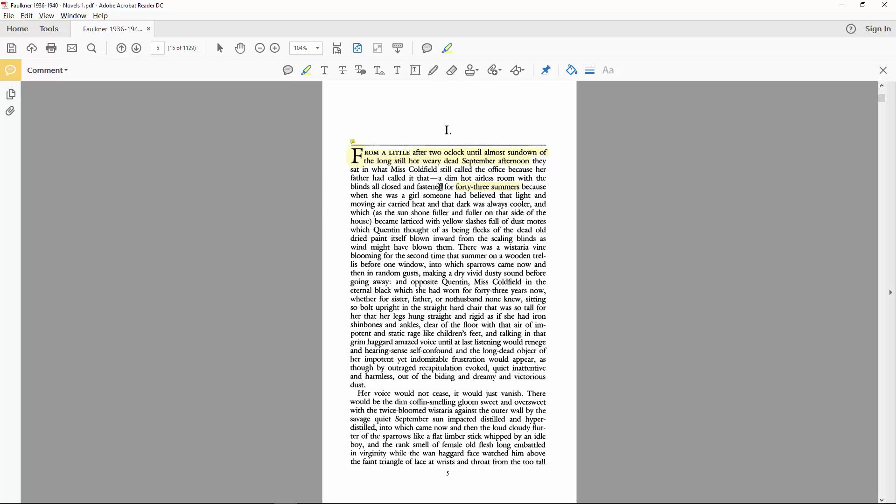
{"action": "mouse_move", "coordinate": [402, 162]}
{"action": "left_click_drag", "start_coordinate": [424, 195], "coordinate": [450, 195]}
{"action": "type", "text": "wh"}
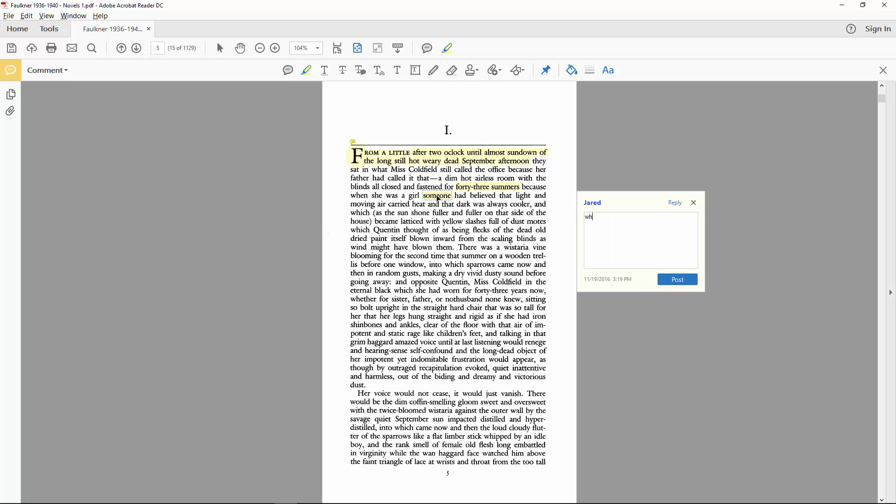
{"action": "type", "text": "o?"}
{"action": "left_click", "coordinate": [673, 279]}
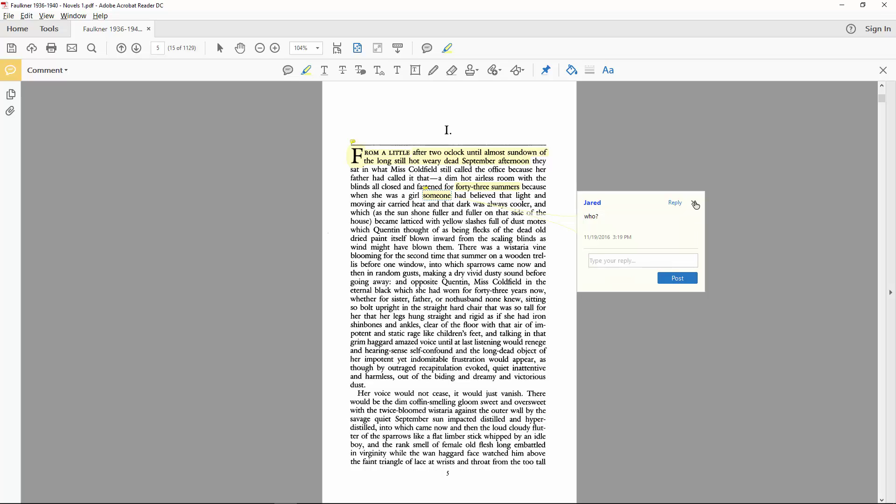
{"action": "left_click", "coordinate": [694, 204]}
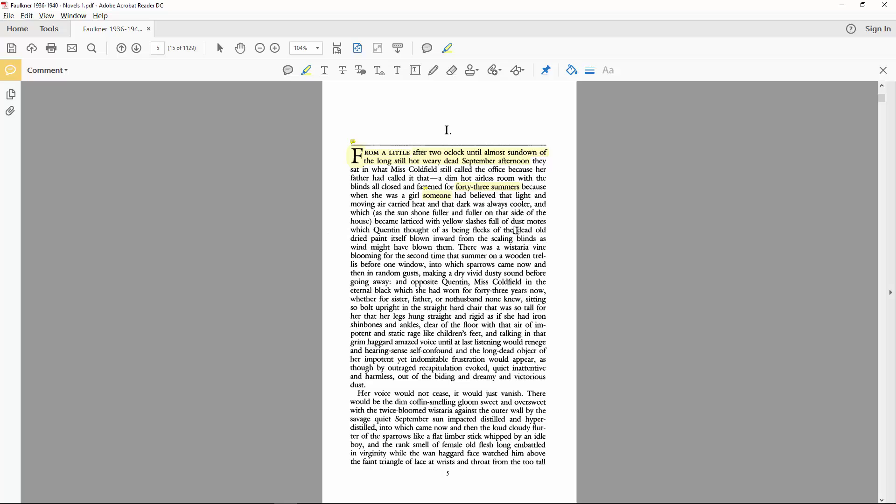
- Highlight 'dead old dried paint', 'wistaria vine', 'sparrows' and 'Her voice would not cease, it would just vanish.'
{"action": "mouse_move", "coordinate": [517, 228]}
{"action": "left_mouse_down"}
{"action": "mouse_move", "coordinate": [546, 234]}
{"action": "mouse_move", "coordinate": [388, 240]}
{"action": "left_mouse_up"}
{"action": "mouse_move", "coordinate": [505, 247]}
{"action": "left_mouse_down"}
{"action": "mouse_move", "coordinate": [515, 248]}
{"action": "mouse_move", "coordinate": [444, 253]}
{"action": "left_mouse_up"}
{"action": "left_click_drag", "start_coordinate": [468, 264], "coordinate": [494, 264]}
{"action": "left_click_drag", "start_coordinate": [357, 394], "coordinate": [521, 396]}
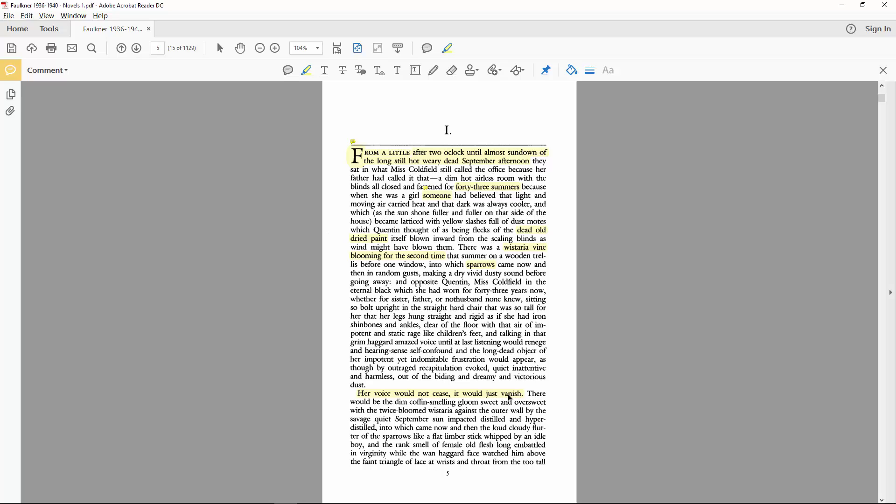
- Recolour the 'Her voice' highlight orange and reset the highlighter to yellow
{"action": "left_click", "coordinate": [517, 394]}
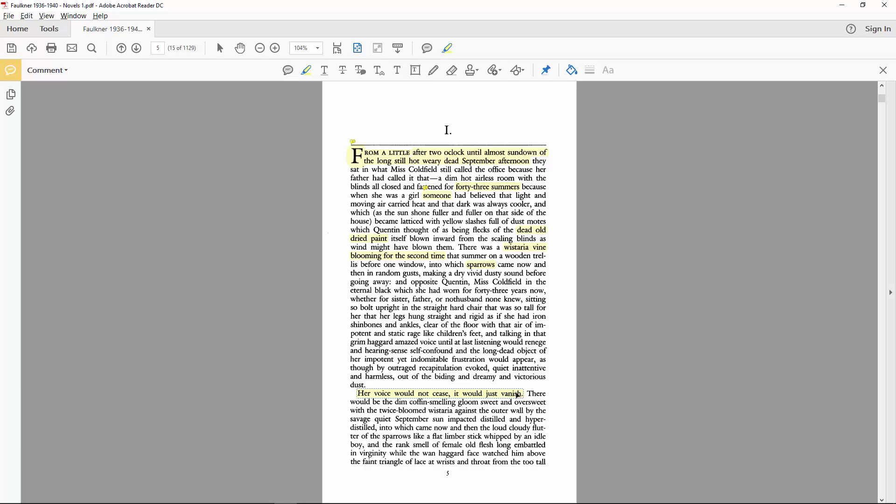
{"action": "left_click", "coordinate": [571, 70]}
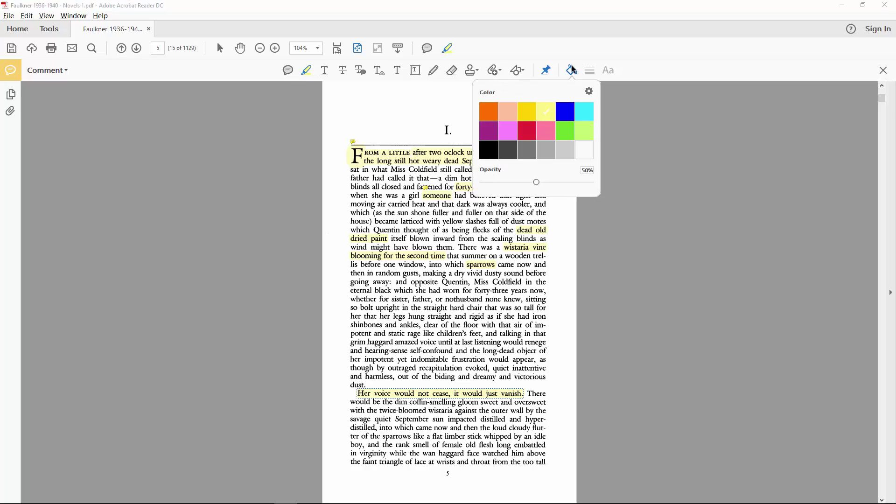
{"action": "left_click", "coordinate": [491, 112]}
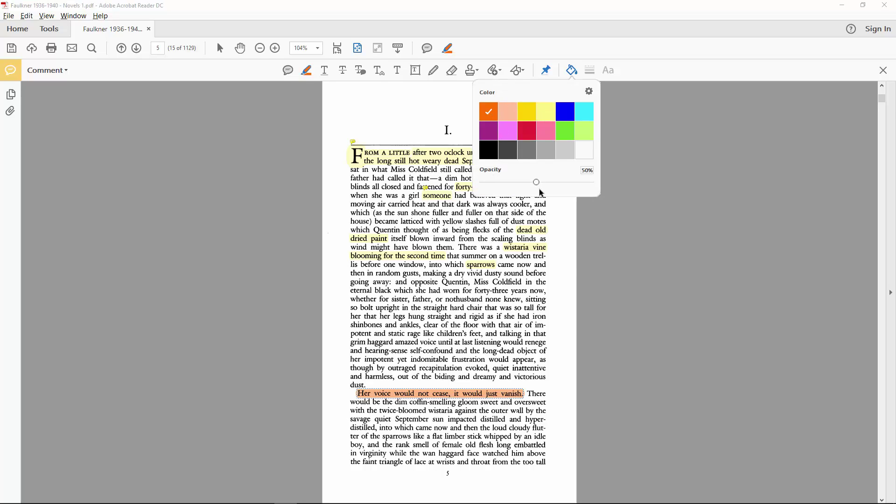
{"action": "left_click", "coordinate": [578, 255]}
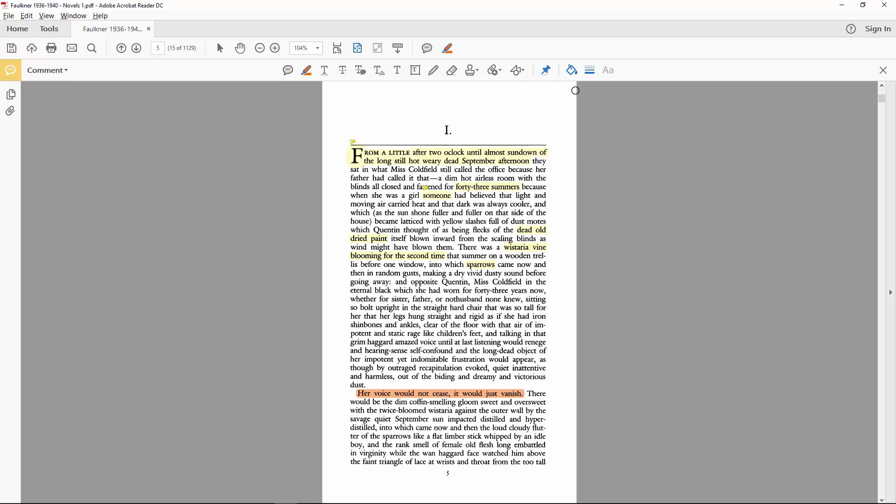
{"action": "left_click", "coordinate": [572, 70]}
{"action": "left_click", "coordinate": [553, 115]}
- Highlight 'twice-bloomed wistaria', 'sparrows' and 'in virginity', noting 'strange phrase' on the last
{"action": "left_click_drag", "start_coordinate": [379, 411], "coordinate": [452, 411]}
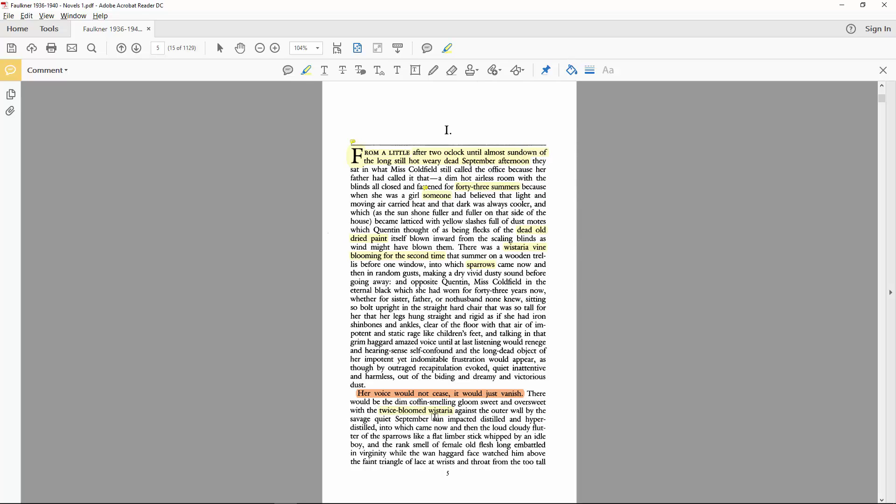
{"action": "left_click_drag", "start_coordinate": [382, 436], "coordinate": [410, 436]}
{"action": "left_click_drag", "start_coordinate": [351, 453], "coordinate": [372, 454]}
{"action": "left_click", "coordinate": [380, 455]}
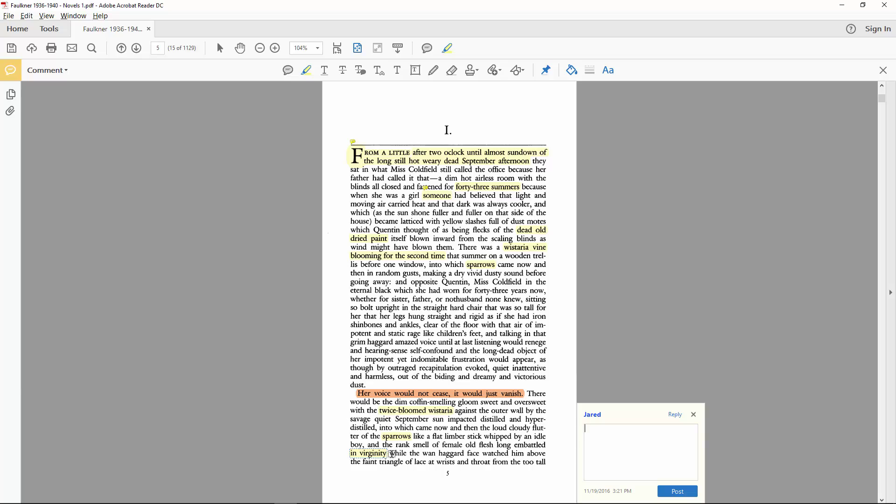
{"action": "type", "text": "strange phrase"}
{"action": "left_click", "coordinate": [675, 491]}
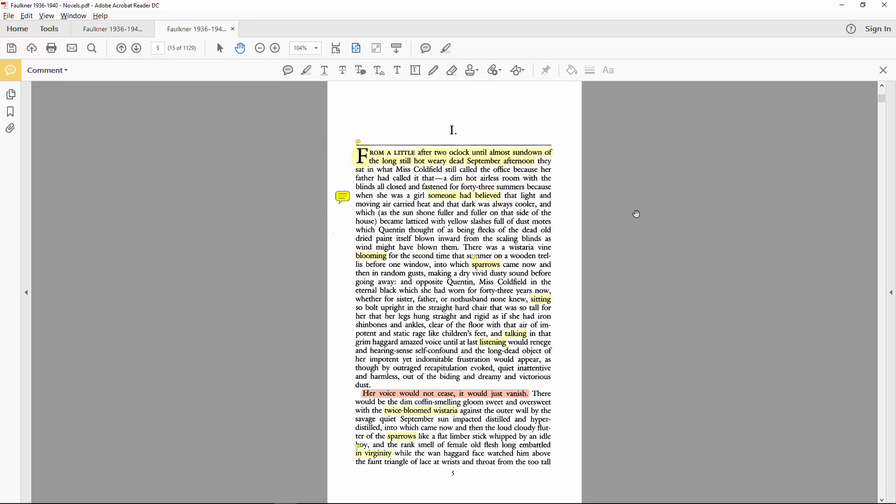
{"action": "mouse_move", "coordinate": [358, 441]}
{"action": "mouse_move", "coordinate": [342, 201]}
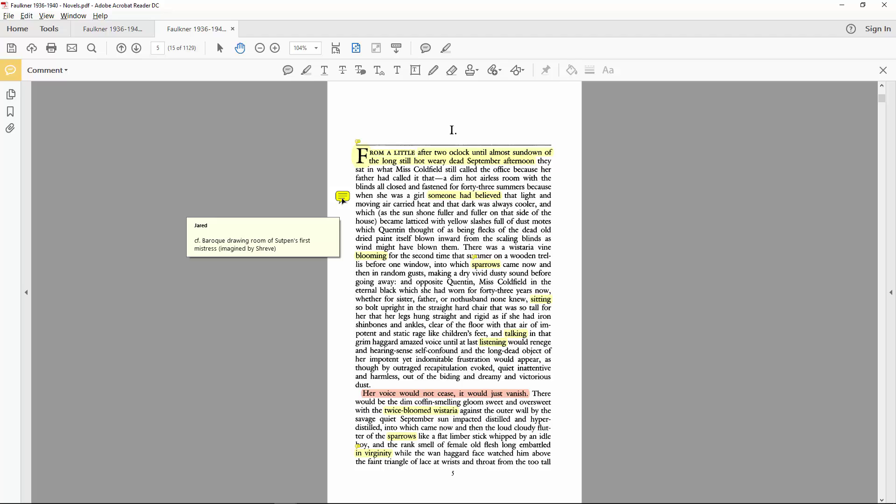
- Scroll Novels.pdf from page 5 to page 24, showing annotation pop-up notes along the way
{"action": "scroll", "coordinate": [344, 256], "scroll_direction": "down", "scroll_amount": 2}
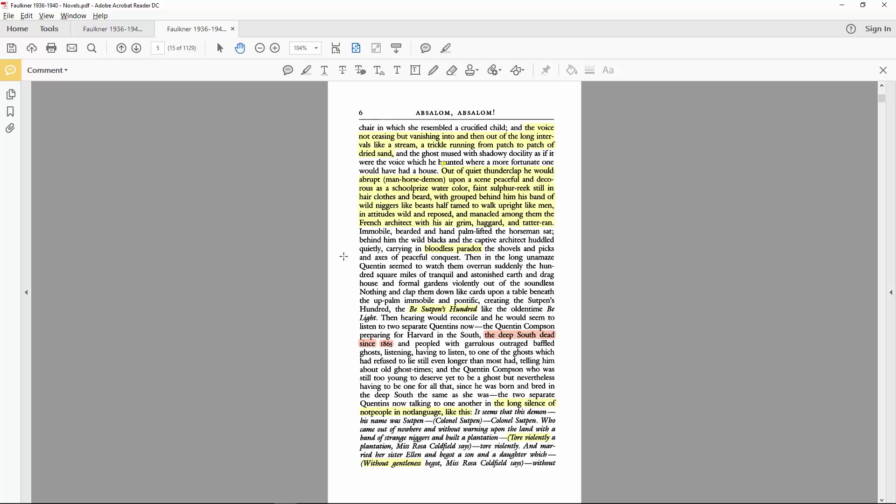
{"action": "scroll", "coordinate": [343, 256], "scroll_direction": "down", "scroll_amount": 2}
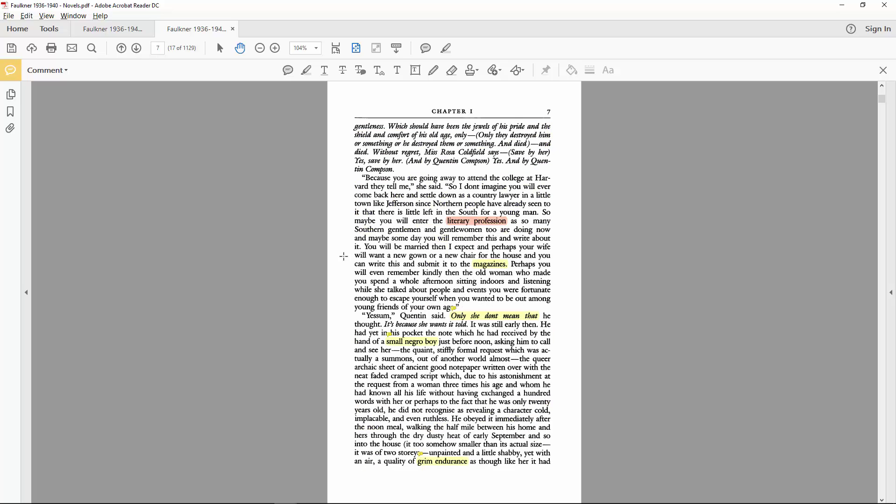
{"action": "scroll", "coordinate": [343, 257], "scroll_direction": "down", "scroll_amount": 2}
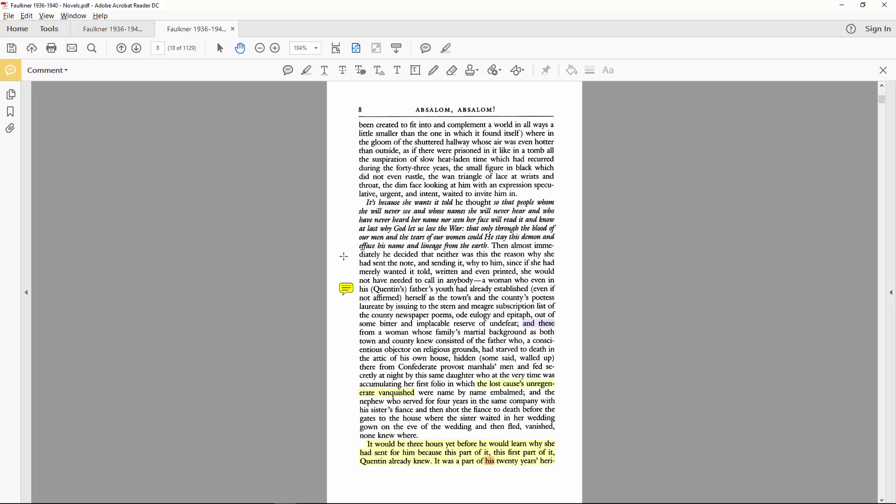
{"action": "scroll", "coordinate": [344, 256], "scroll_direction": "down", "scroll_amount": 6}
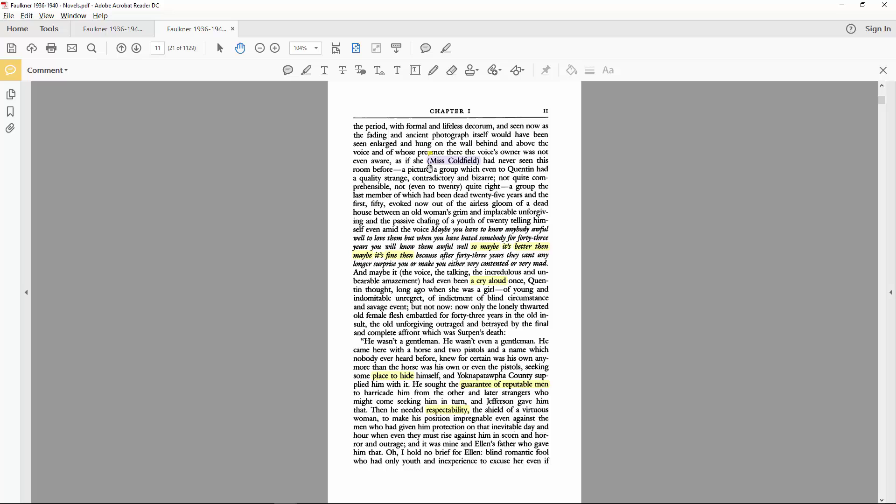
{"action": "mouse_move", "coordinate": [442, 163]}
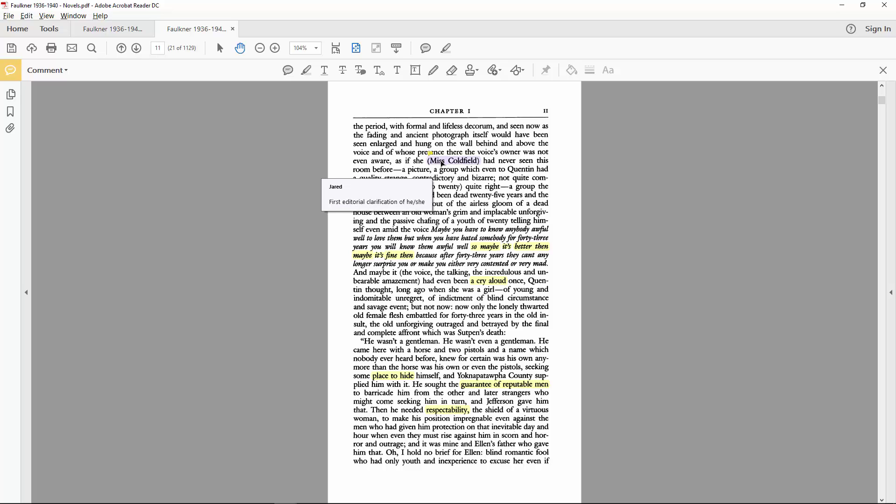
{"action": "scroll", "coordinate": [355, 192], "scroll_direction": "down", "scroll_amount": 2}
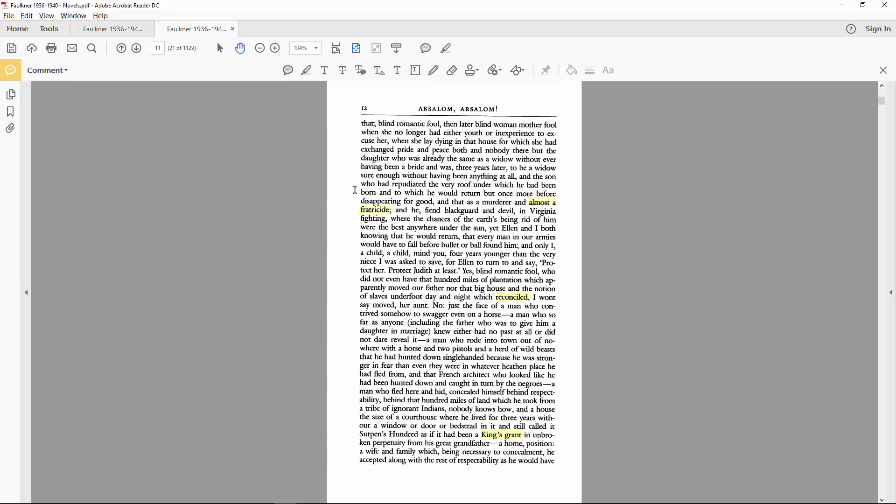
{"action": "scroll", "coordinate": [354, 191], "scroll_direction": "down", "scroll_amount": 4}
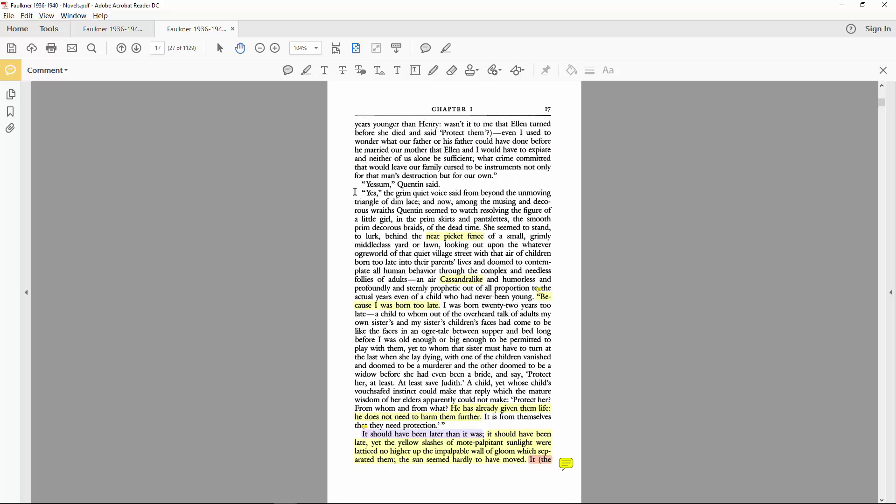
{"action": "scroll", "coordinate": [354, 192], "scroll_direction": "down", "scroll_amount": 1}
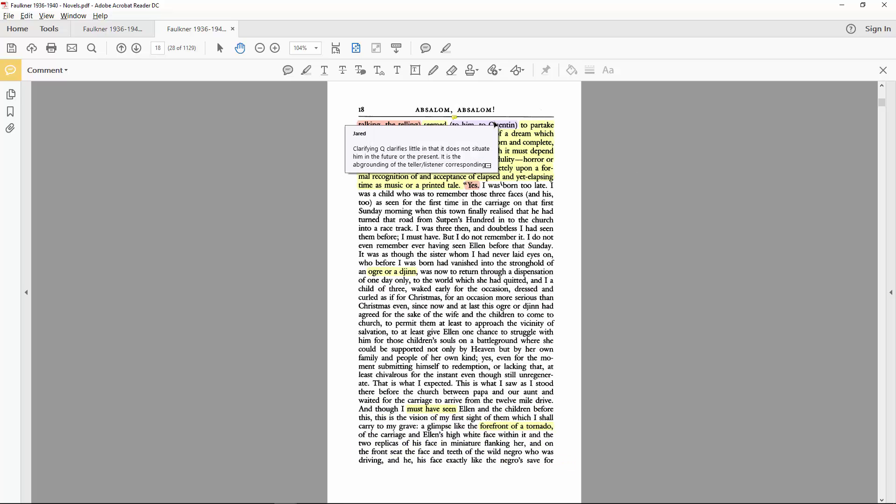
{"action": "mouse_move", "coordinate": [503, 120]}
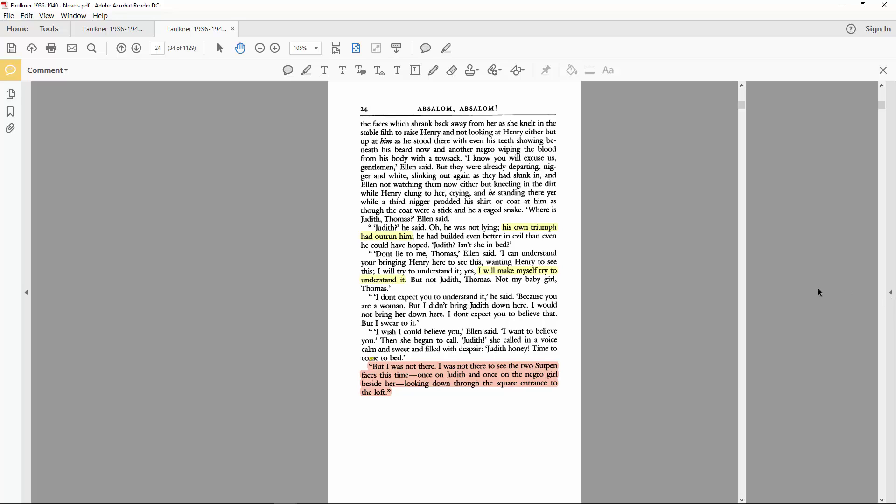
- Open the 1005-comment list for Novels.pdf and reveal its sort dropdown
{"action": "left_click", "coordinate": [544, 378]}
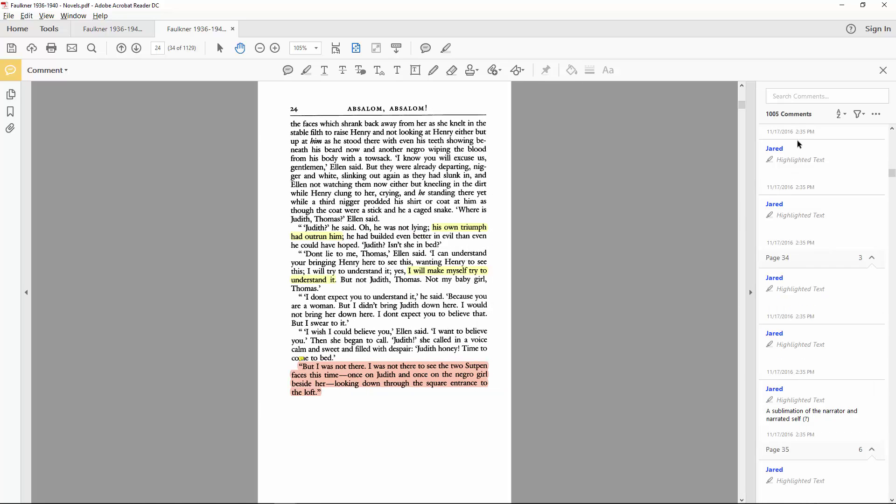
{"action": "right_click", "coordinate": [836, 157]}
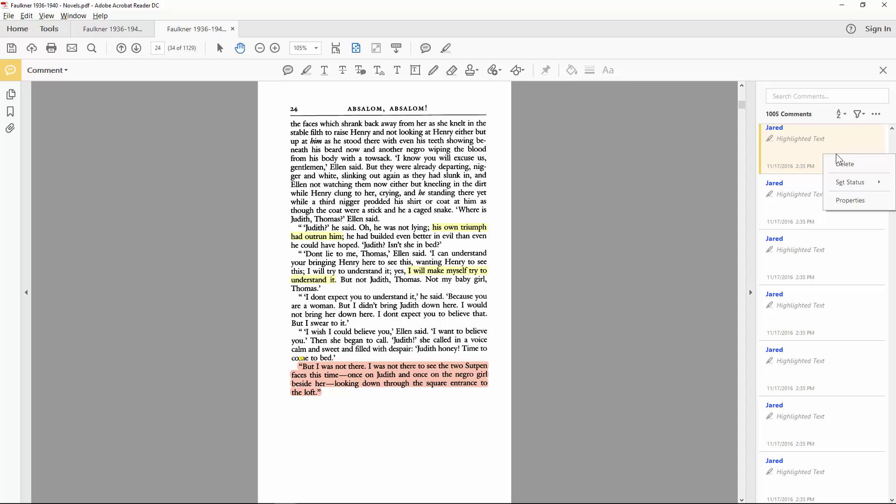
{"action": "left_click", "coordinate": [692, 173]}
{"action": "left_click_drag", "start_coordinate": [894, 178], "coordinate": [891, 129]}
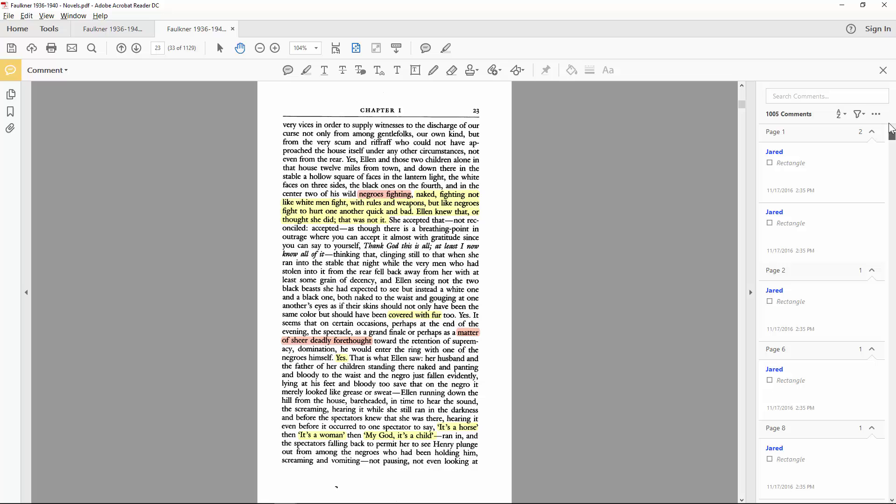
{"action": "left_click", "coordinate": [842, 114]}
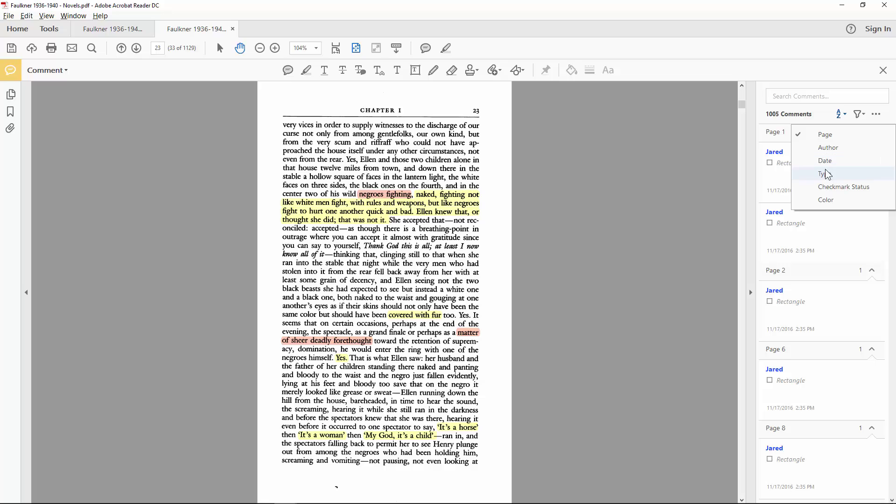
- Sort the comments by colour, collapse the orange group and expand the yellow group's 779 comments
{"action": "left_click", "coordinate": [825, 200]}
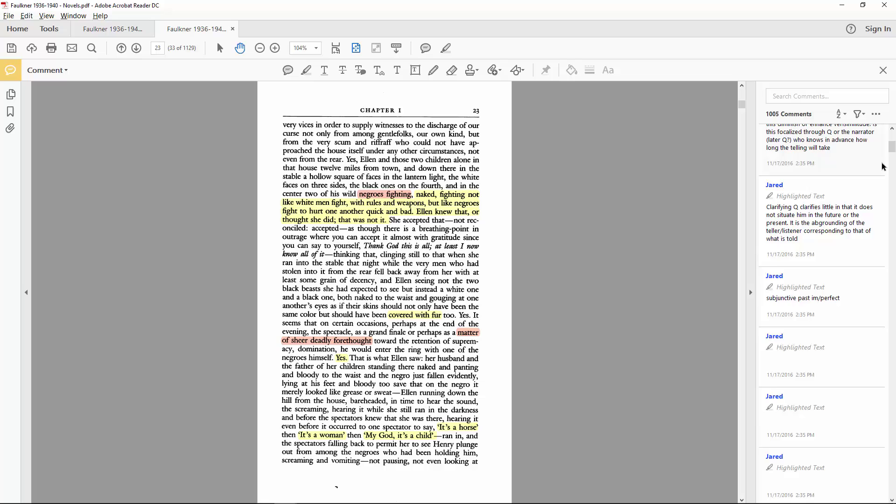
{"action": "scroll", "coordinate": [882, 164], "scroll_direction": "up", "scroll_amount": 3}
{"action": "left_click", "coordinate": [873, 151]}
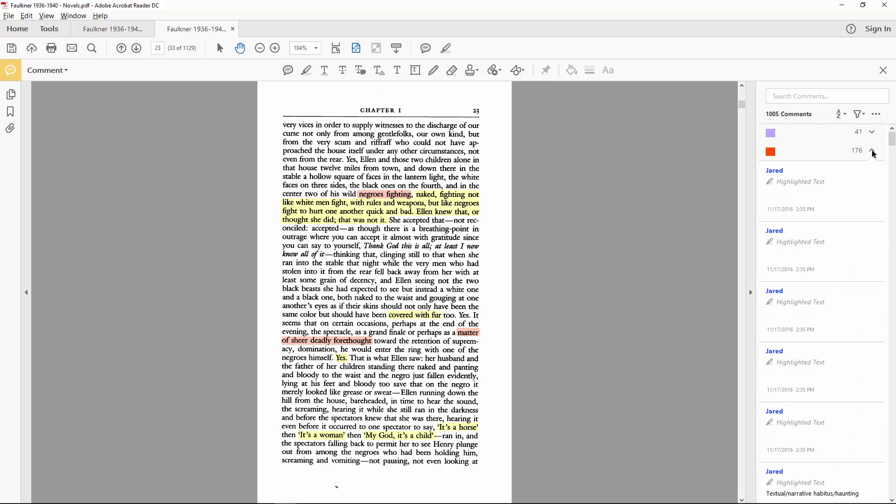
{"action": "left_click", "coordinate": [873, 151]}
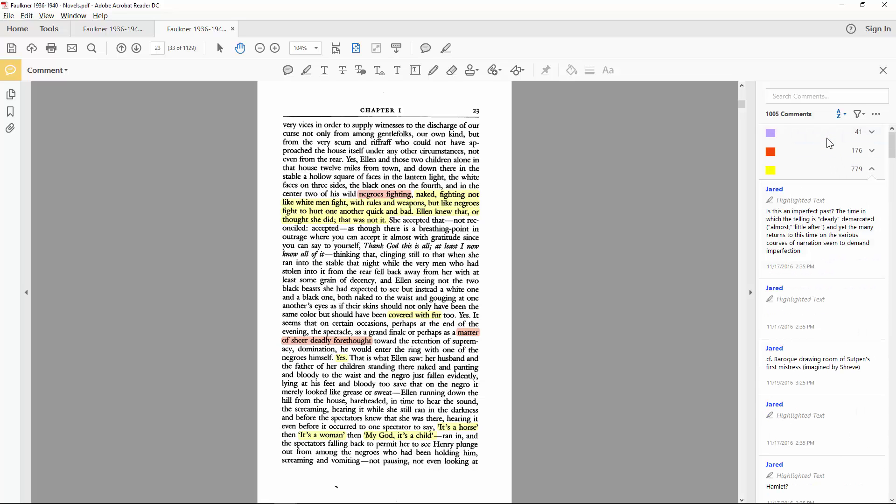
{"action": "left_click", "coordinate": [858, 114]}
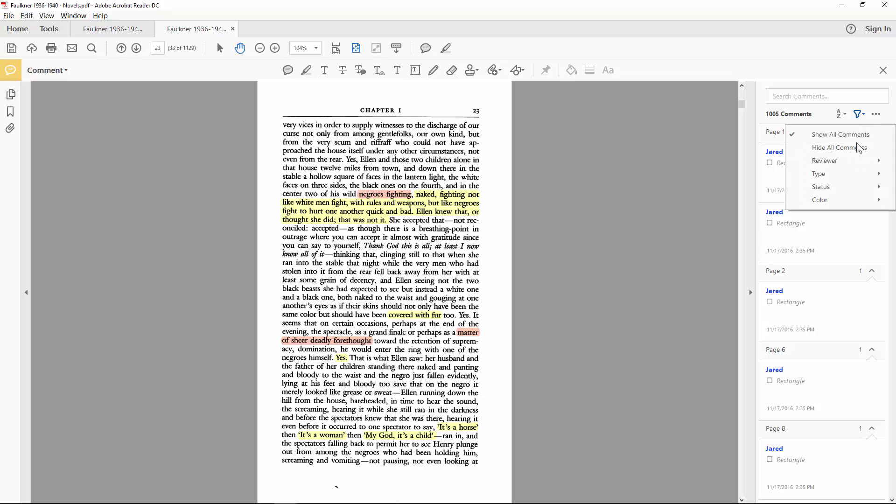
{"action": "left_click", "coordinate": [699, 258]}
- Jump to the page 22 passage carrying the 'elision of his essence' note
{"action": "scroll", "coordinate": [835, 242], "scroll_direction": "down", "scroll_amount": 5}
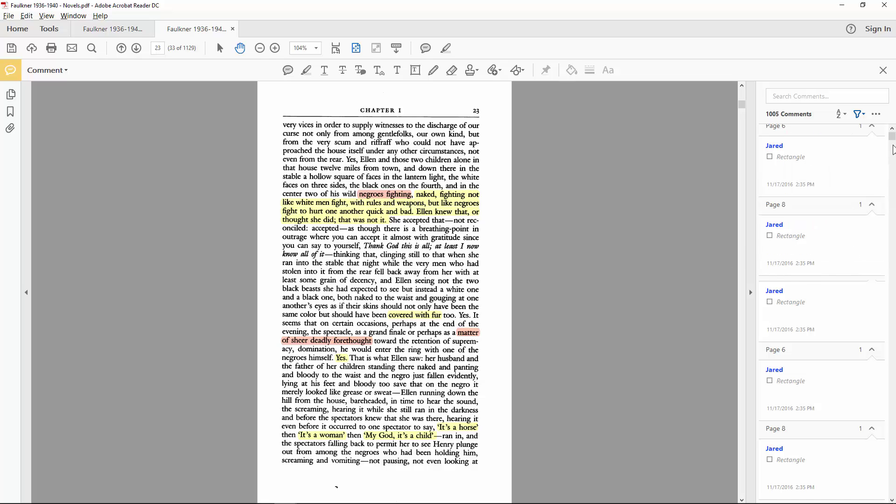
{"action": "scroll", "coordinate": [893, 150], "scroll_direction": "down", "scroll_amount": 3}
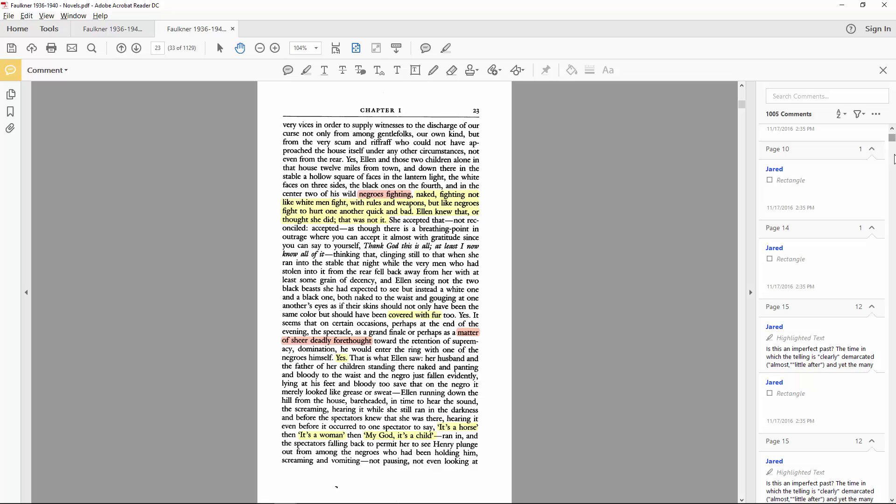
{"action": "scroll", "coordinate": [893, 168], "scroll_direction": "down", "scroll_amount": 3}
{"action": "scroll", "coordinate": [892, 172], "scroll_direction": "down", "scroll_amount": 5}
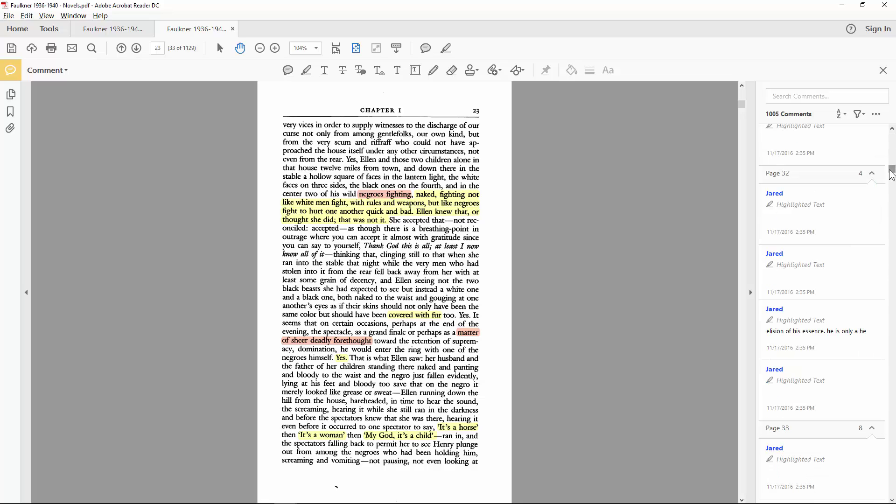
{"action": "left_click", "coordinate": [805, 330]}
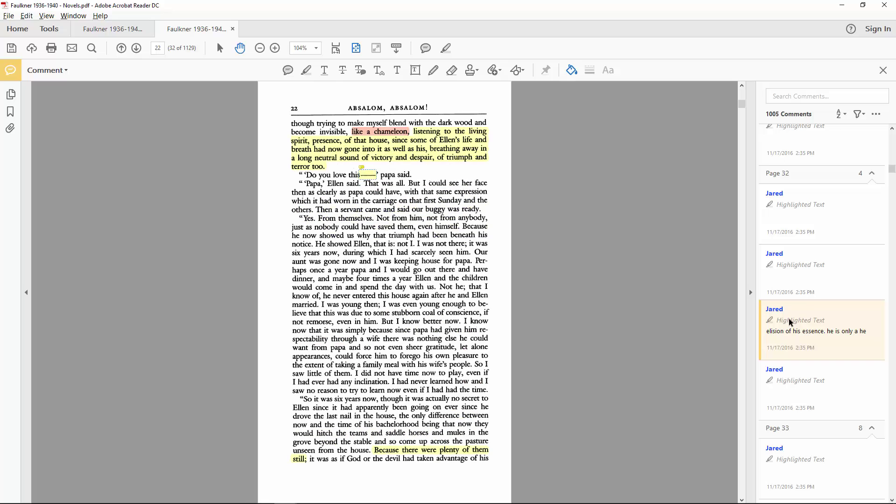
{"action": "scroll", "coordinate": [784, 318], "scroll_direction": "up", "scroll_amount": 1}
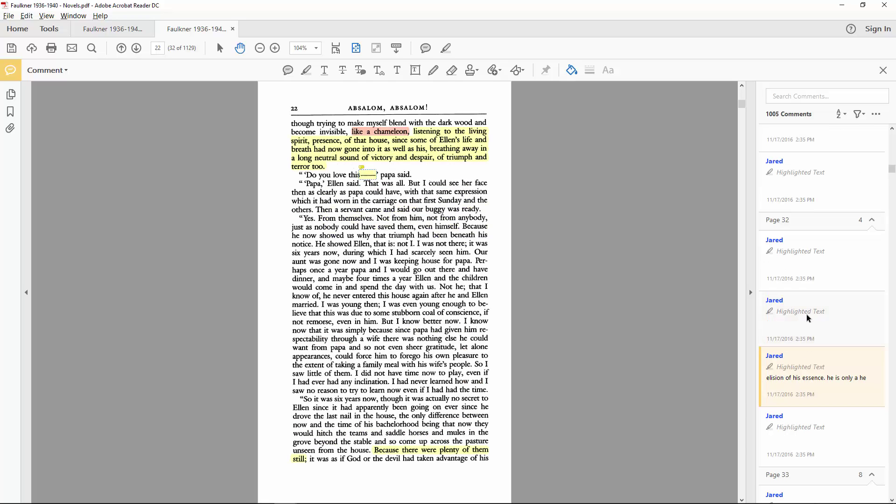
{"action": "scroll", "coordinate": [795, 365], "scroll_direction": "up", "scroll_amount": 1}
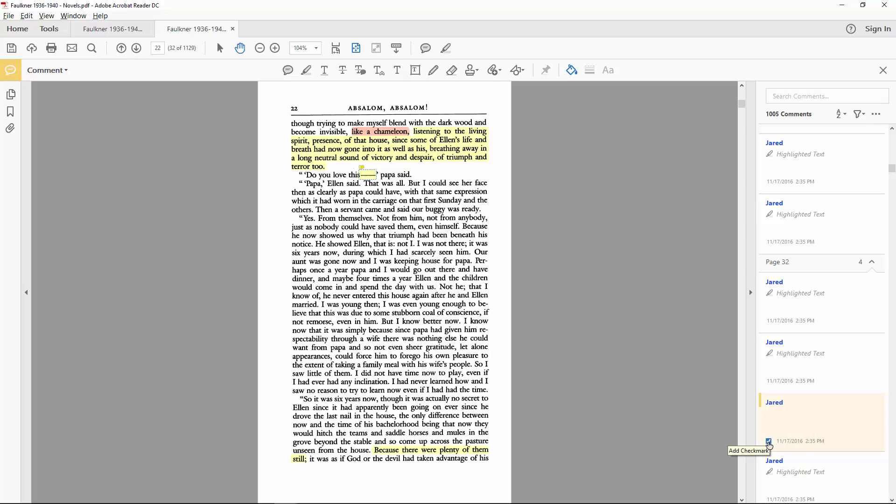
- Checkmark the elision note and a page-31 highlight, then list only checked comments
{"action": "left_click", "coordinate": [769, 441]}
{"action": "left_click", "coordinate": [770, 222]}
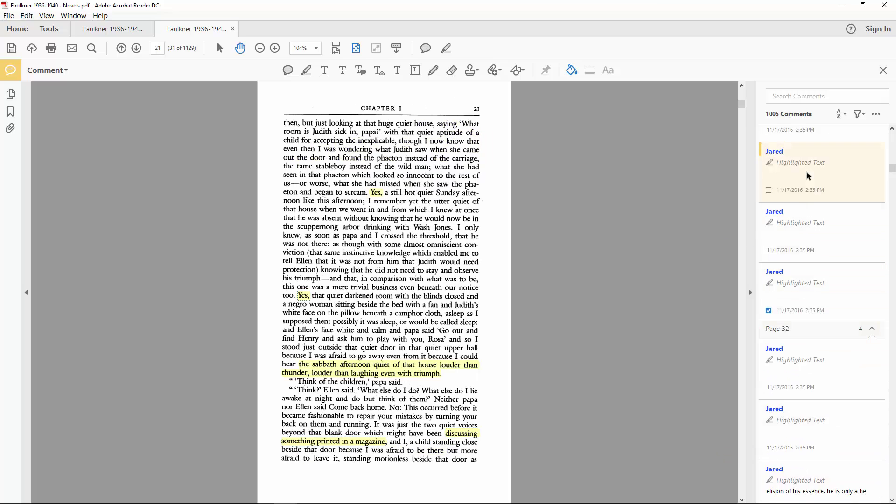
{"action": "left_click", "coordinate": [858, 114]}
{"action": "mouse_move", "coordinate": [829, 200]}
{"action": "left_click", "coordinate": [742, 215]}
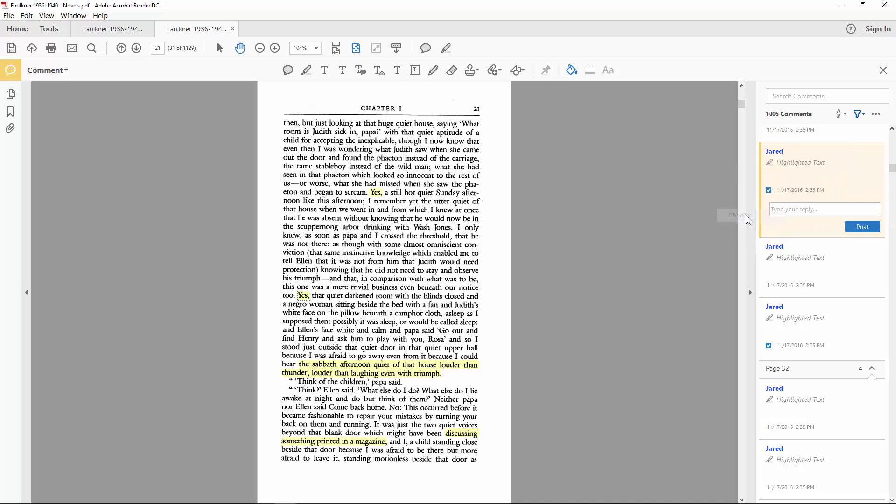
{"action": "left_click", "coordinate": [829, 216]}
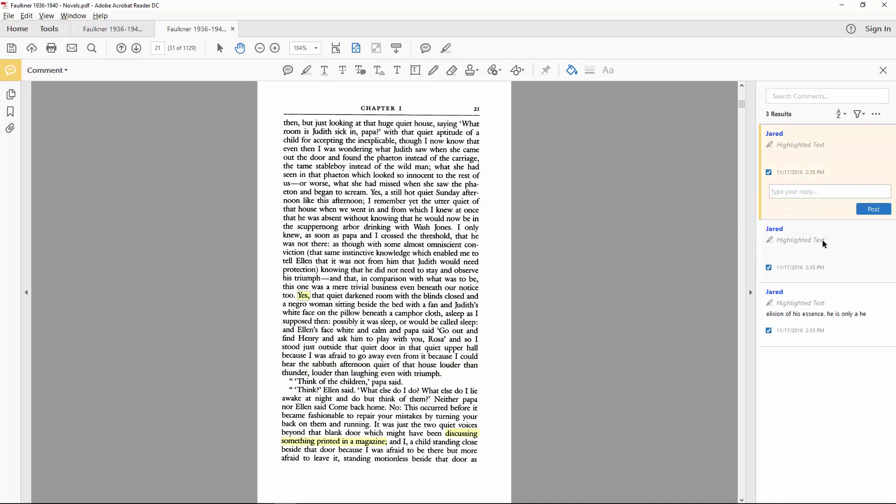
{"action": "left_click", "coordinate": [825, 248]}
- Show all 1005 comments again, collapse them into per-page groups and re-sort them
{"action": "left_click", "coordinate": [858, 114]}
{"action": "left_click", "coordinate": [849, 135]}
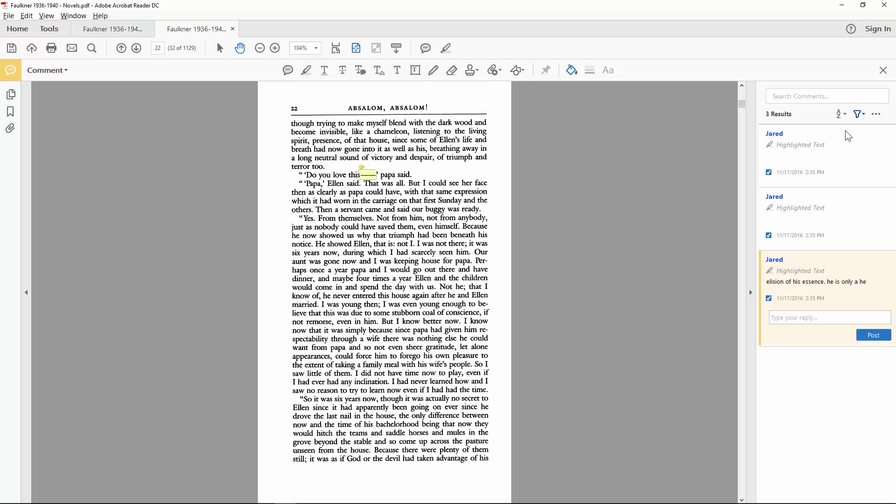
{"action": "left_click", "coordinate": [876, 114]}
{"action": "left_click", "coordinate": [803, 147]}
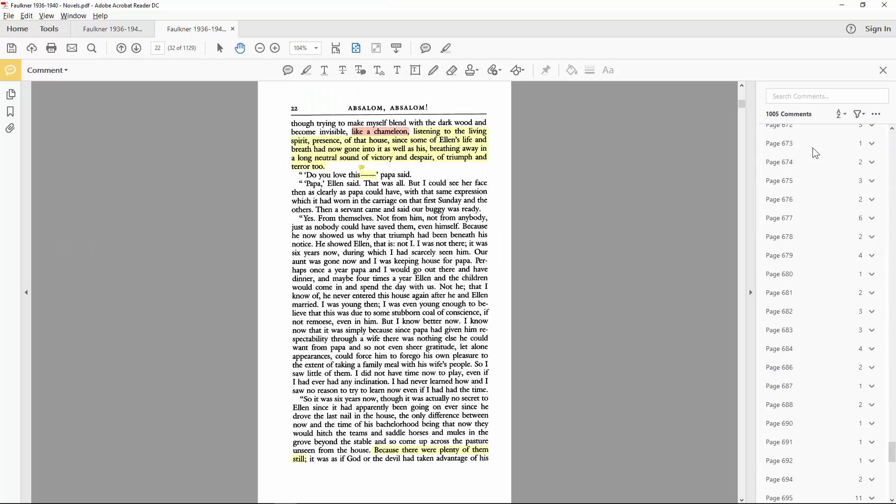
{"action": "left_click", "coordinate": [839, 114]}
{"action": "left_click", "coordinate": [829, 181]}
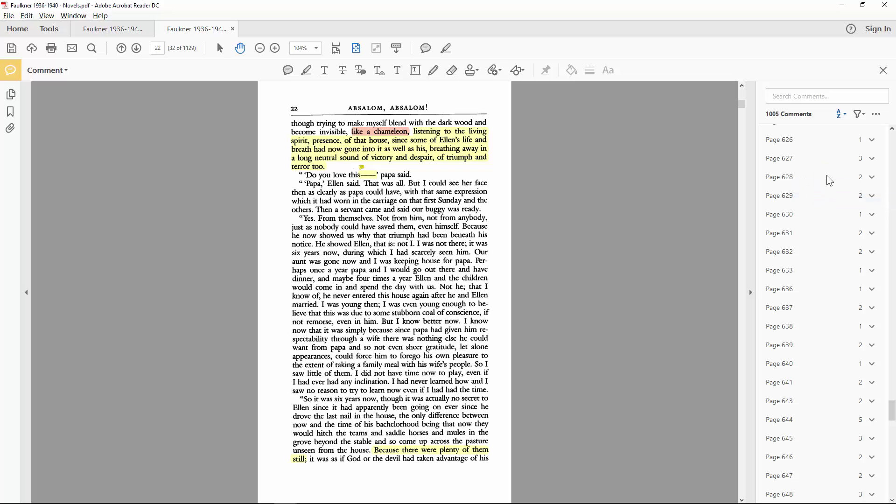
- Open the Commenting Preferences and close them without changes
{"action": "left_click", "coordinate": [876, 113]}
{"action": "left_click", "coordinate": [824, 206]}
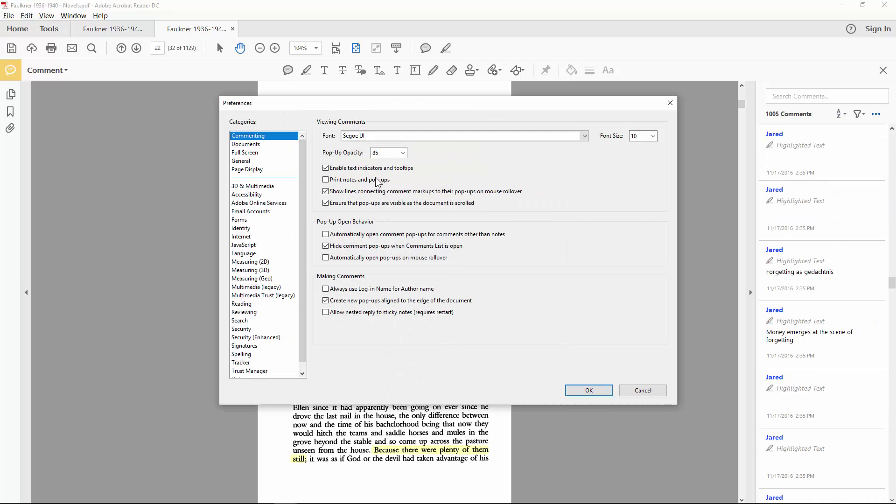
{"action": "left_click", "coordinate": [590, 389]}
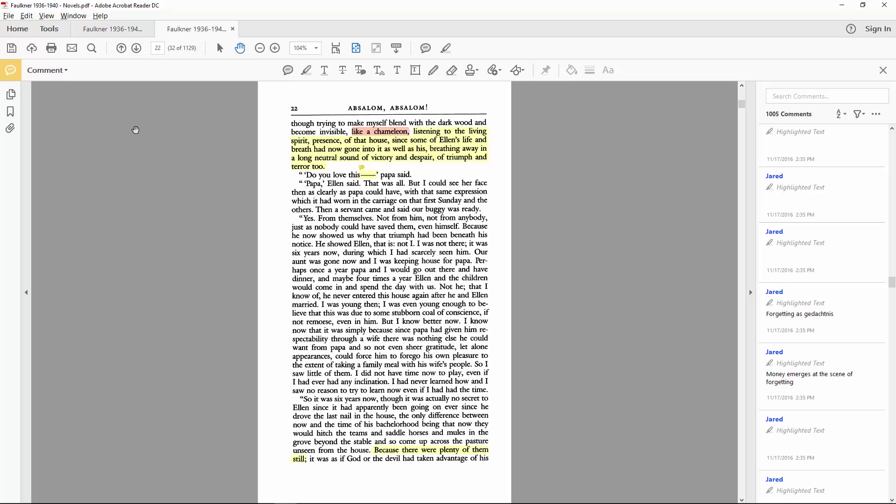
{"action": "scroll", "coordinate": [224, 142], "scroll_direction": "up", "scroll_amount": 4}
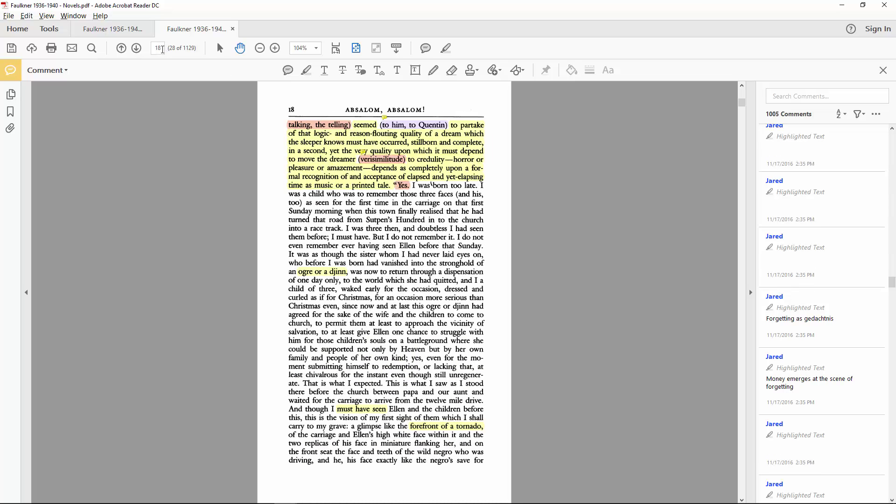
- Go to page 1, the Absalom, Absalom! title page, via the page number box
{"action": "left_click", "coordinate": [159, 47]}
{"action": "type", "text": "1"}
{"action": "key", "text": "Return"}
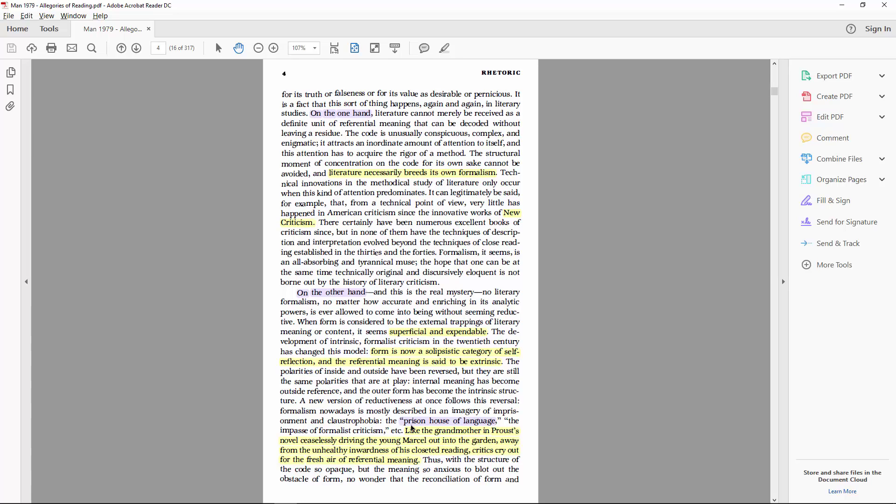
- Select the 'prison house of language' highlight and page forward to page 9
{"action": "left_click", "coordinate": [423, 422]}
{"action": "key", "text": "Page_Down"}
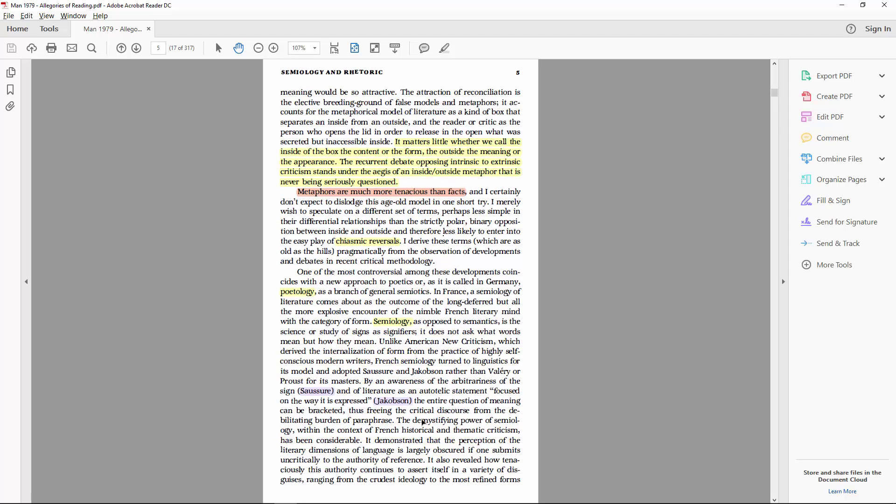
{"action": "key", "text": "Page_Down"}
{"action": "key", "text": "Page_Down"}
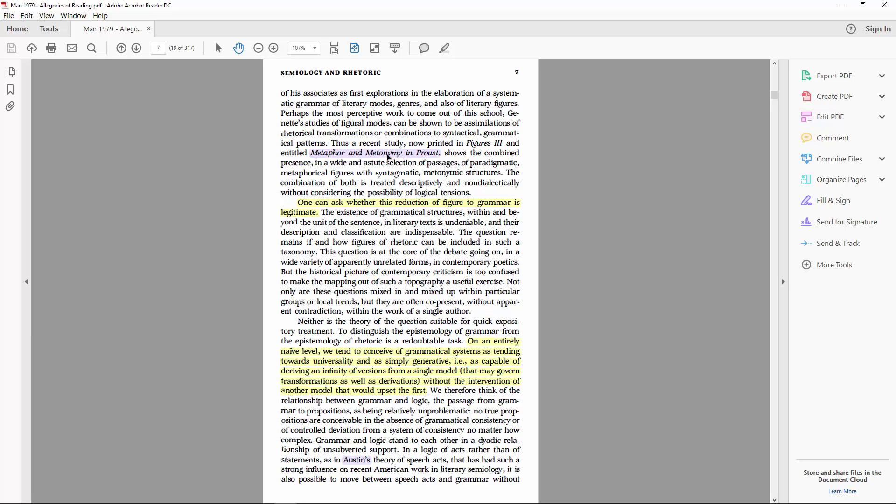
{"action": "key", "text": "Page_Up"}
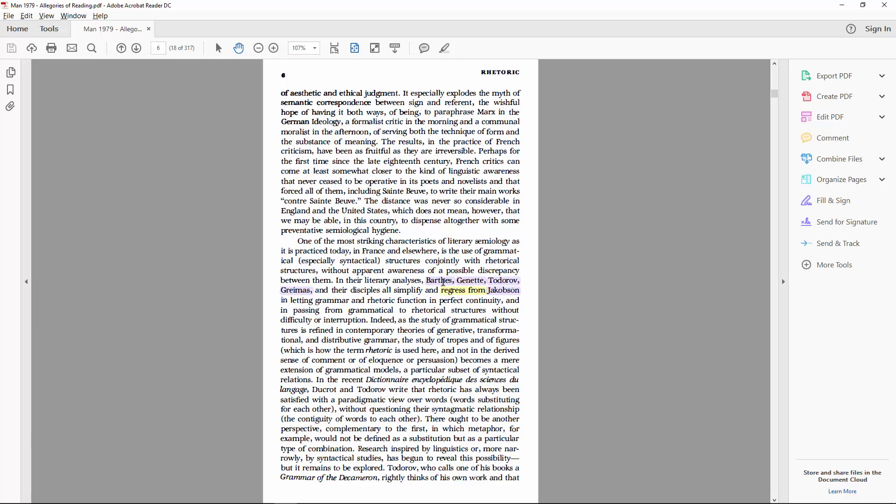
{"action": "key", "text": "Page_Down"}
{"action": "key", "text": "Page_Down"}
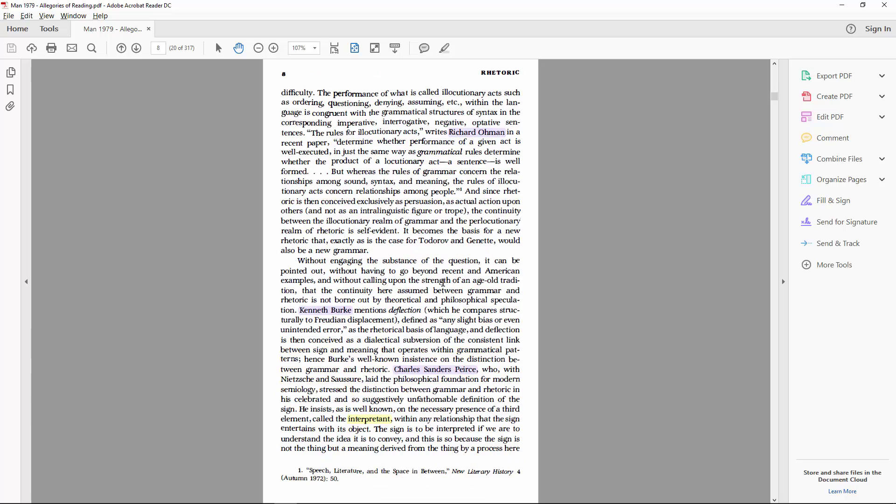
{"action": "key", "text": "Page_Down"}
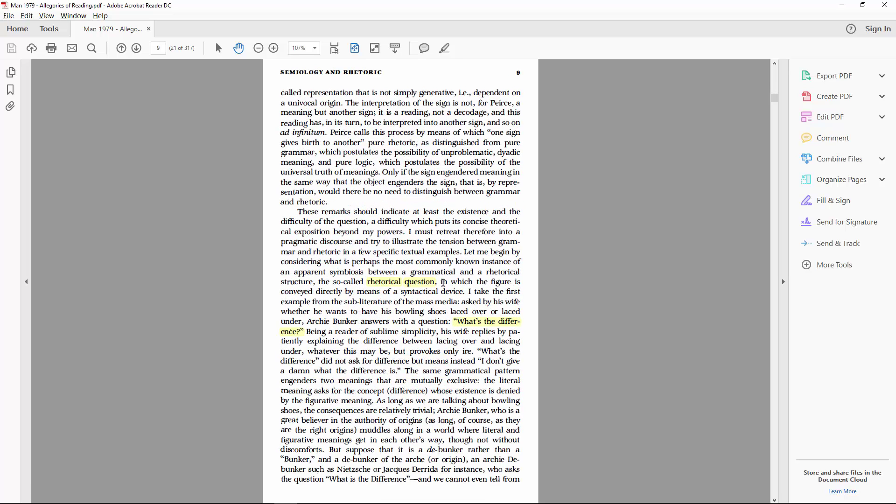
{"action": "key", "text": "Page_Down"}
{"action": "key", "text": "Page_Down"}
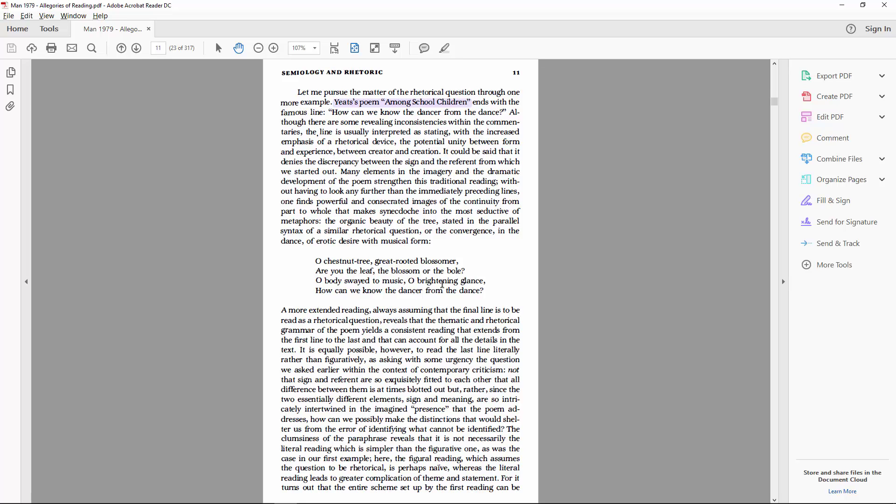
- Page on from page 12 to page 20, the Tropes (Rilke) chapter opening
{"action": "key", "text": "Page_Down"}
{"action": "key", "text": "Right"}
{"action": "key", "text": "Right"}
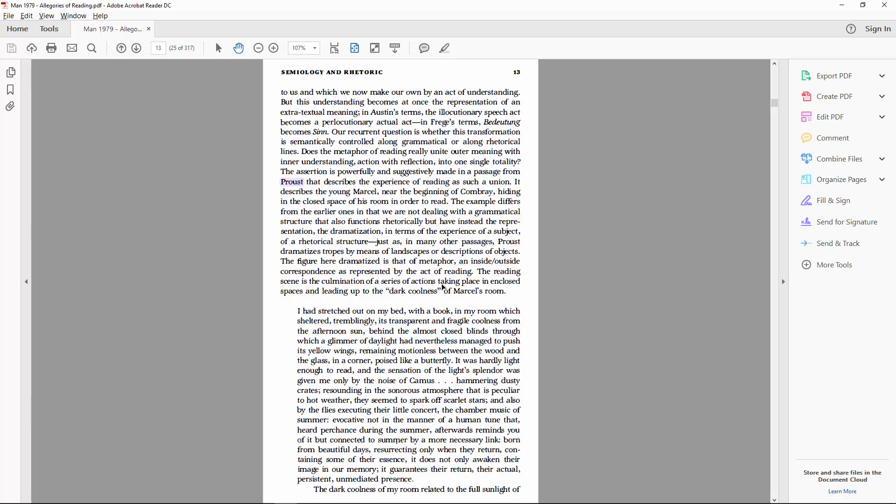
{"action": "key", "text": "Right"}
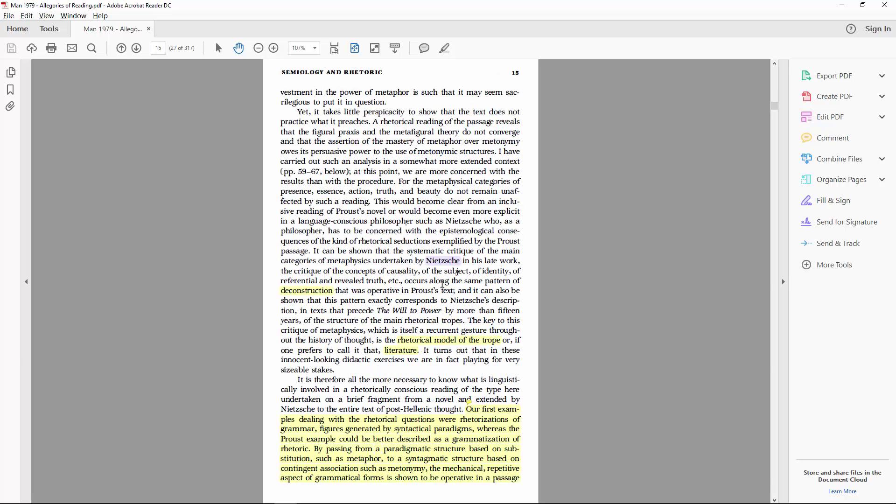
{"action": "key", "text": "Right"}
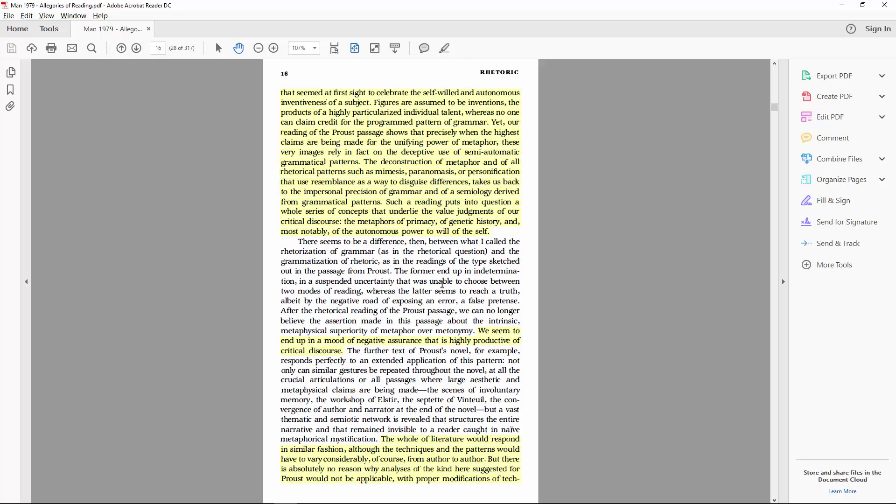
{"action": "key", "text": "Right"}
{"action": "key", "text": "Right"}
{"action": "key", "text": "Right"}
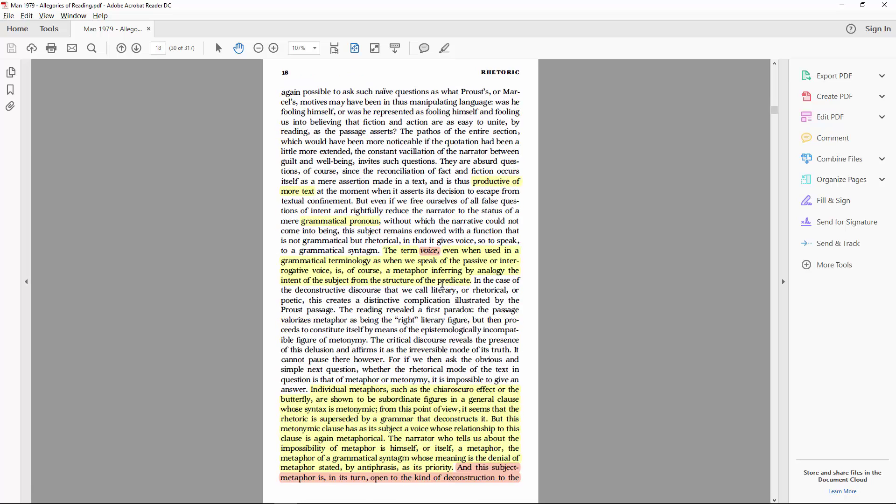
{"action": "key", "text": "Right"}
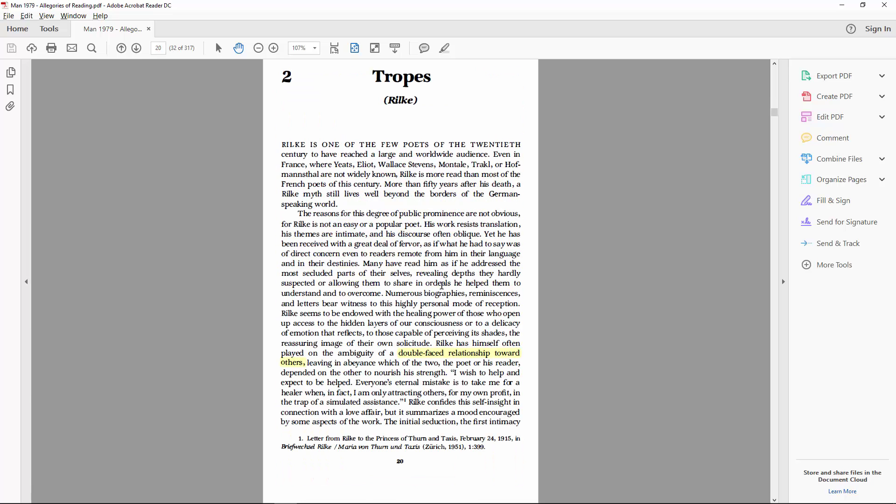
{"action": "key", "text": "Right"}
{"action": "key", "text": "Right"}
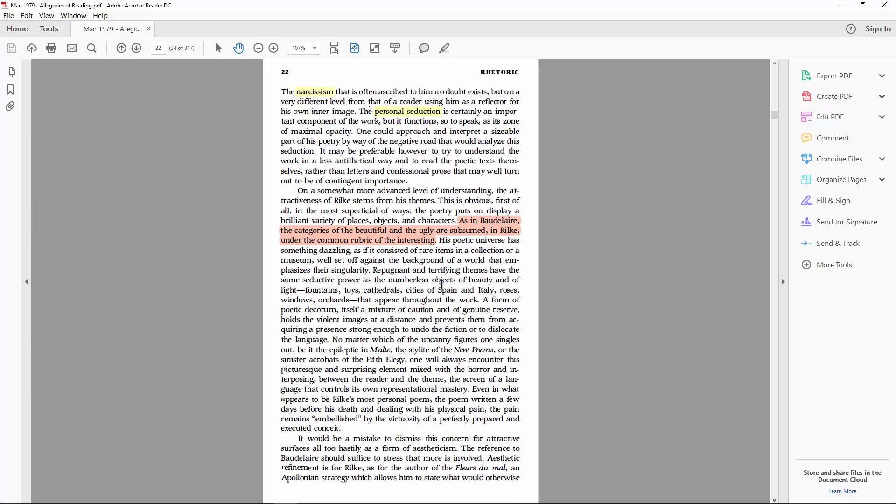